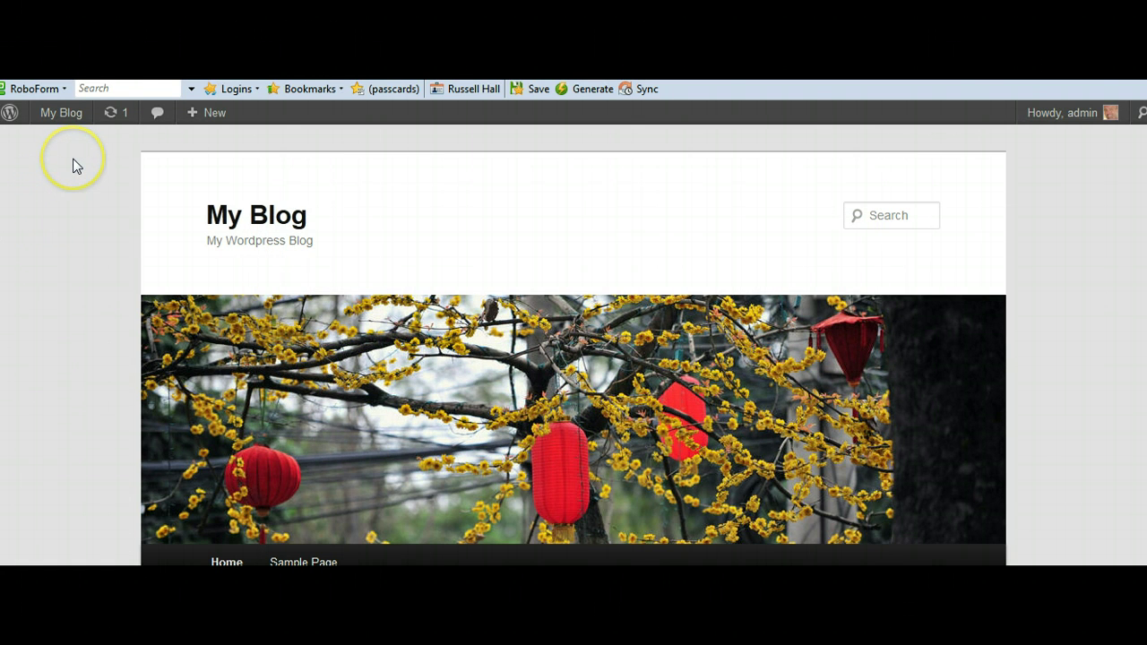
Look over the default blog's home page, from the header image to the sidebar and footer
scroll(1066, 206, down, 3)
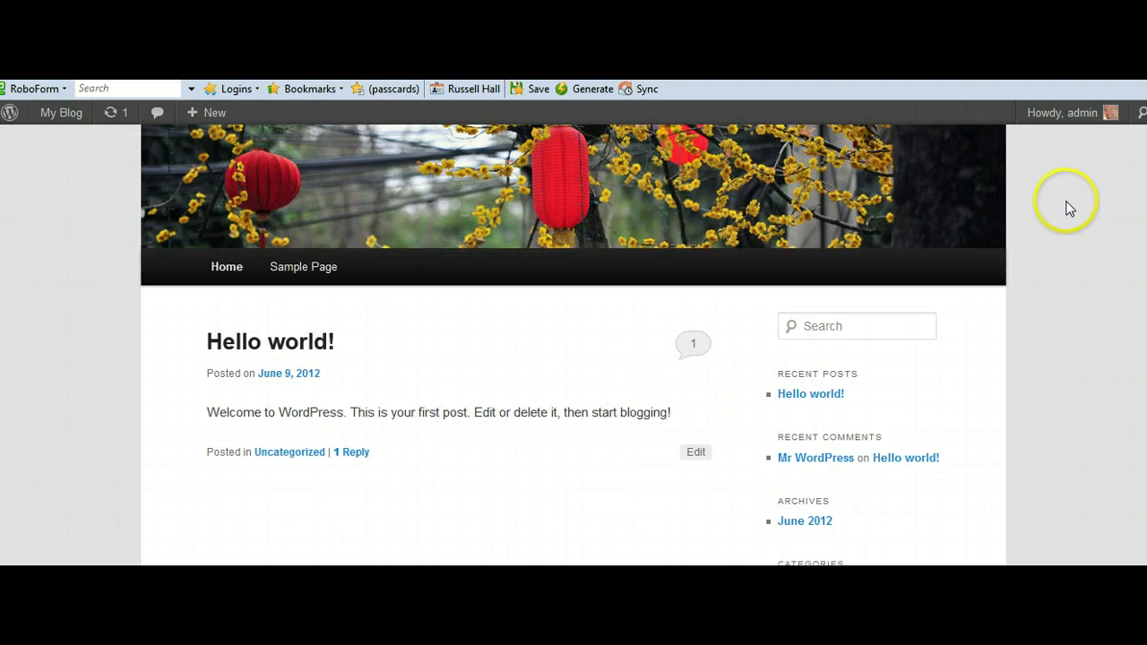
scroll(1068, 211, down, 3)
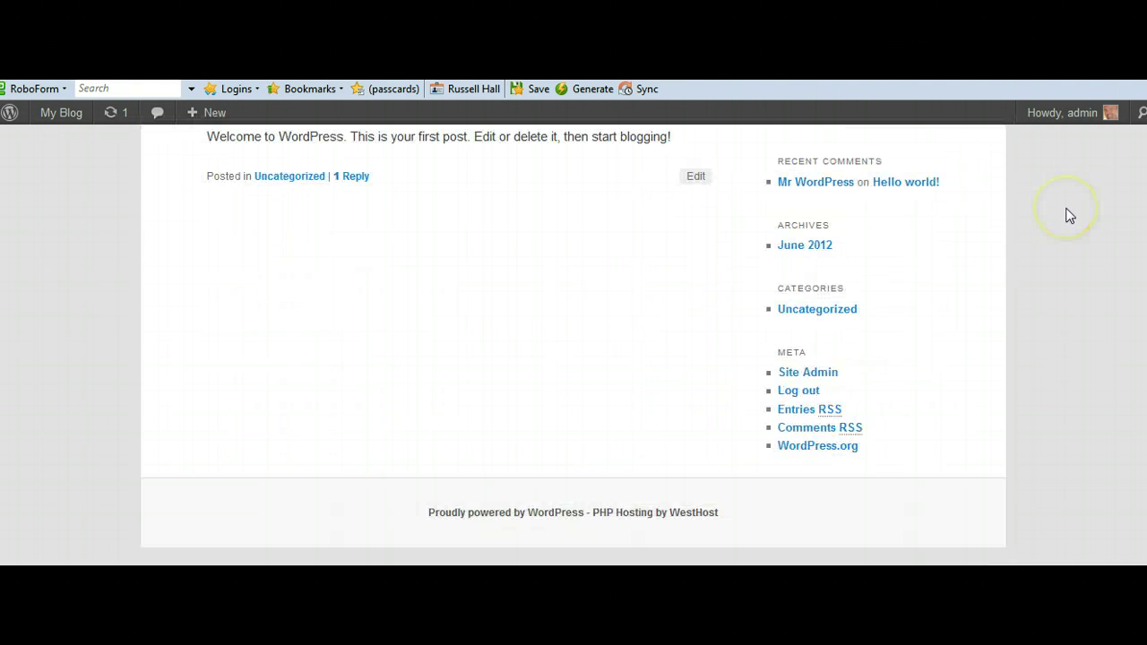
scroll(1068, 215, up, 6)
scroll(1066, 215, down, 6)
scroll(1071, 216, up, 3)
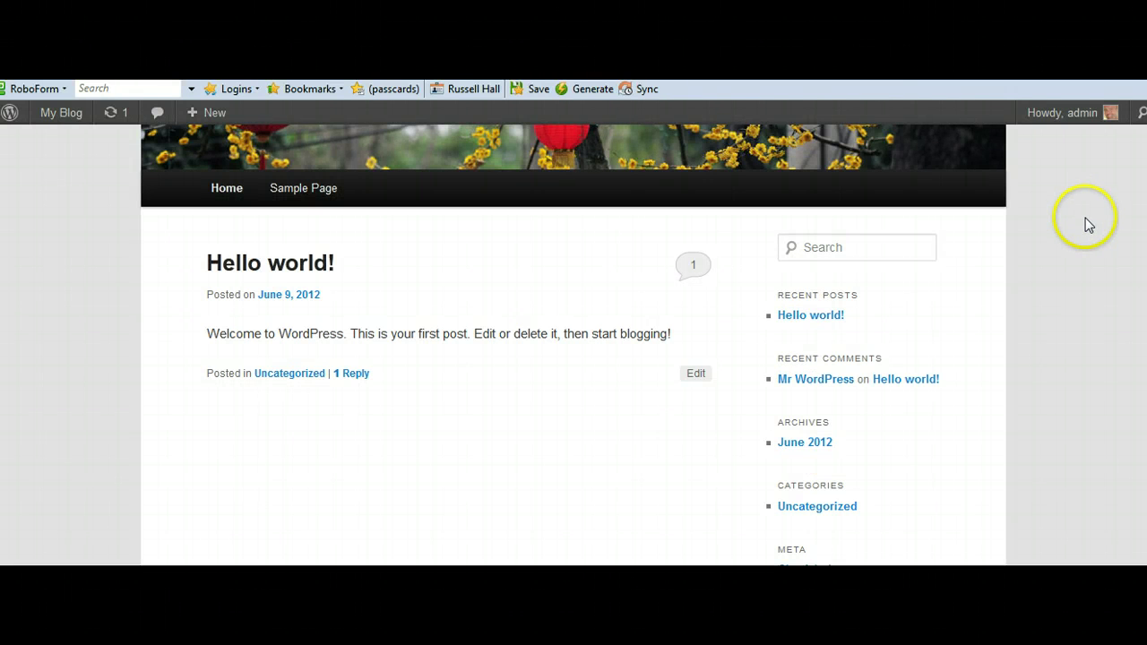
scroll(1085, 217, up, 4)
scroll(1084, 218, down, 7)
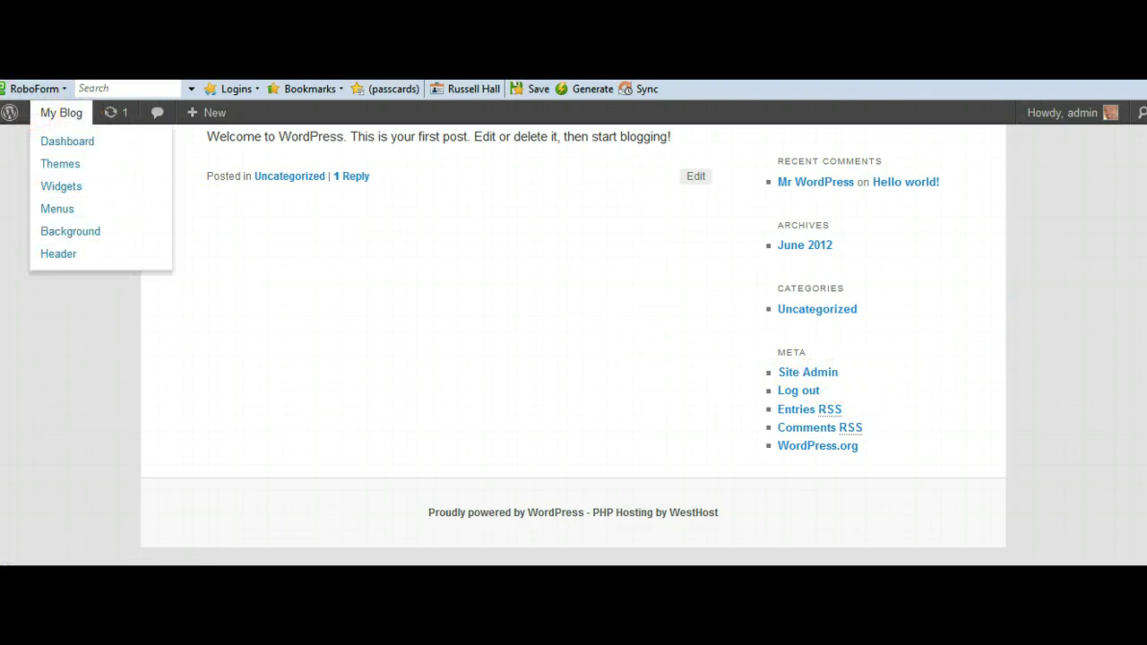
Open the theme management area and go to the upload form for installing a theme in .zip format
click(14, 59)
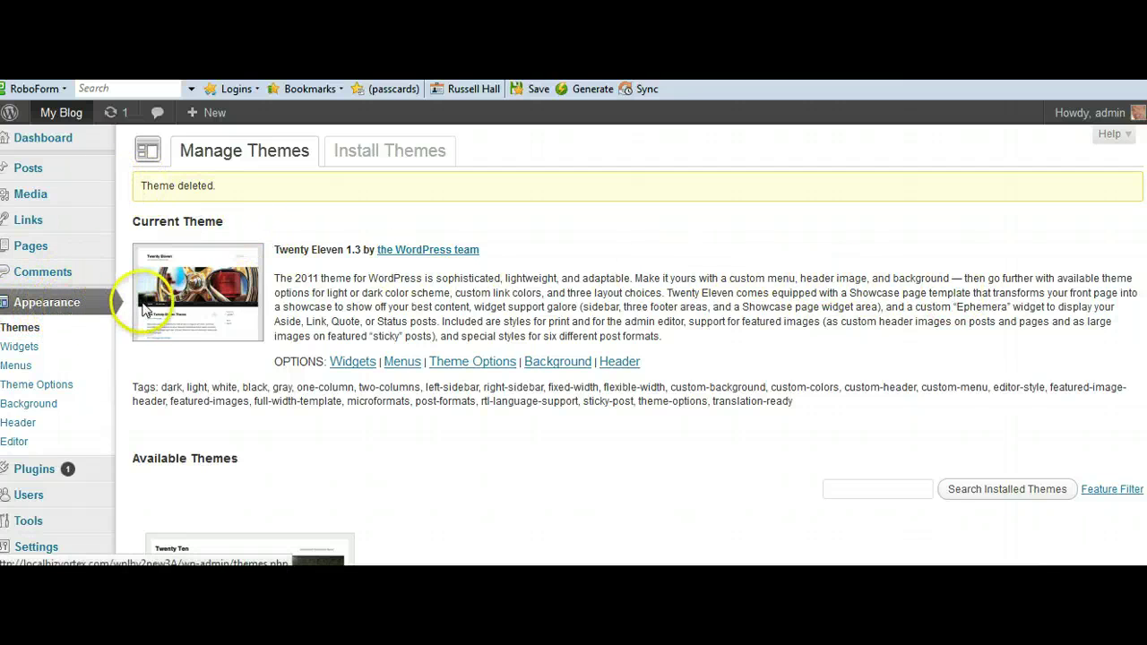
click(370, 154)
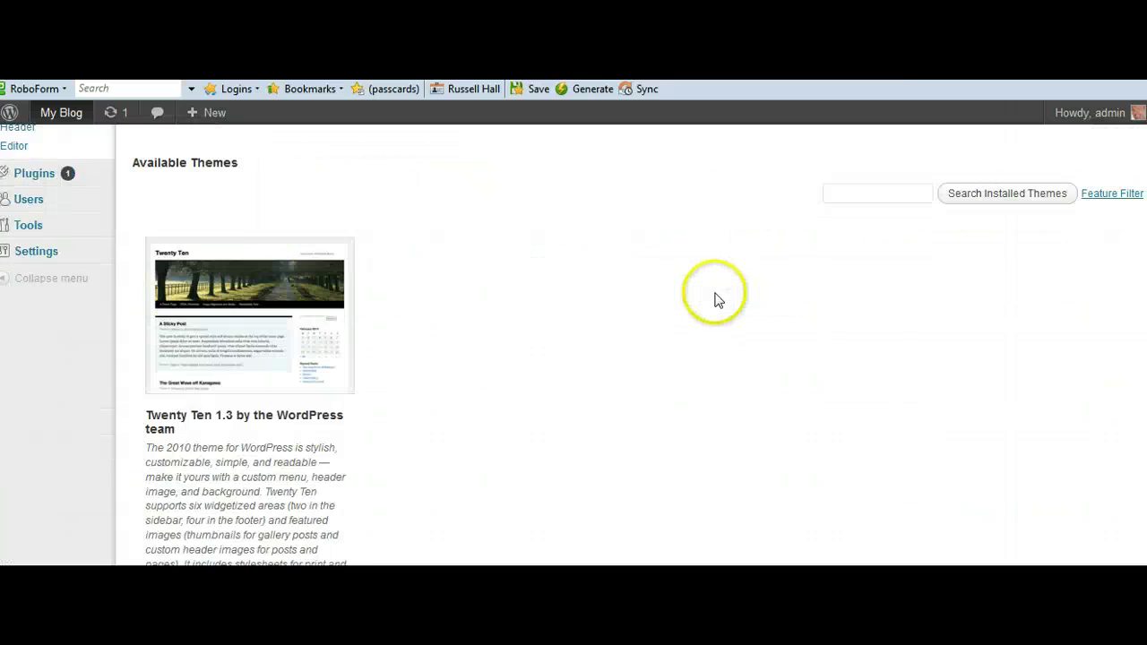
click(376, 143)
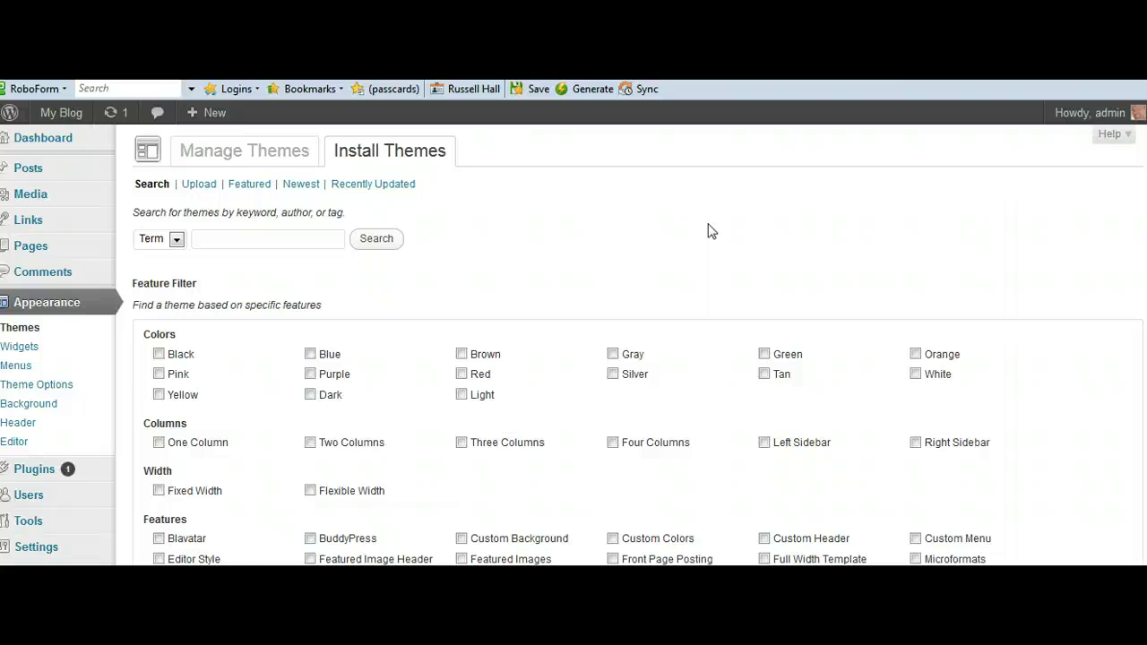
click(196, 185)
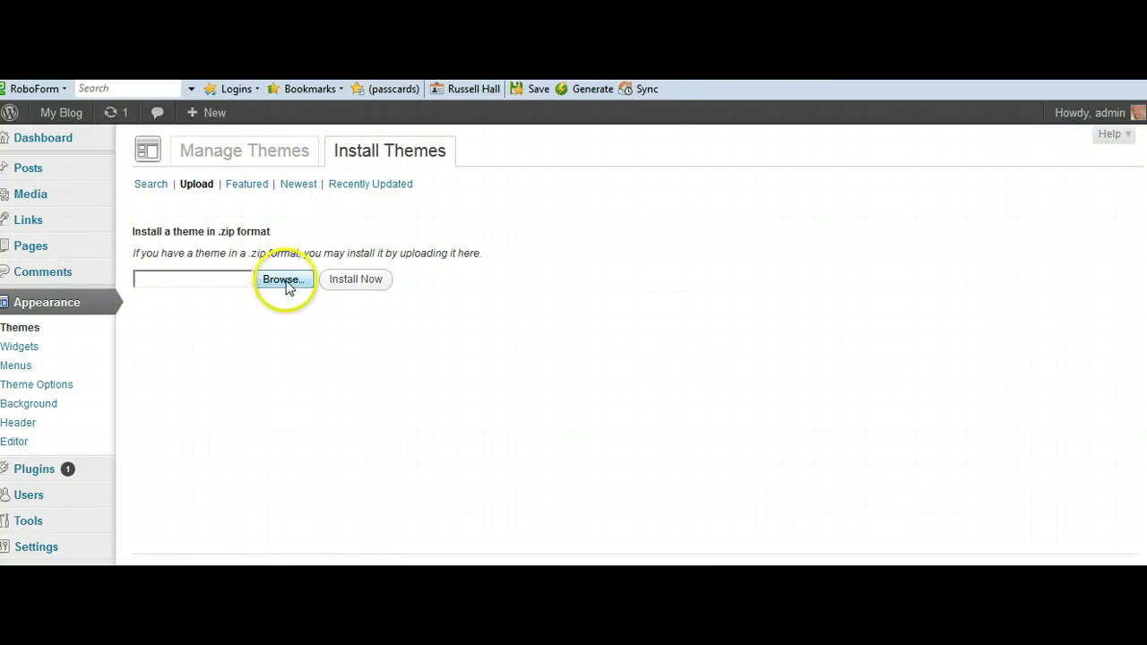
Install the theme from the wplocalbiz_2 zip archive and activate it
click(285, 280)
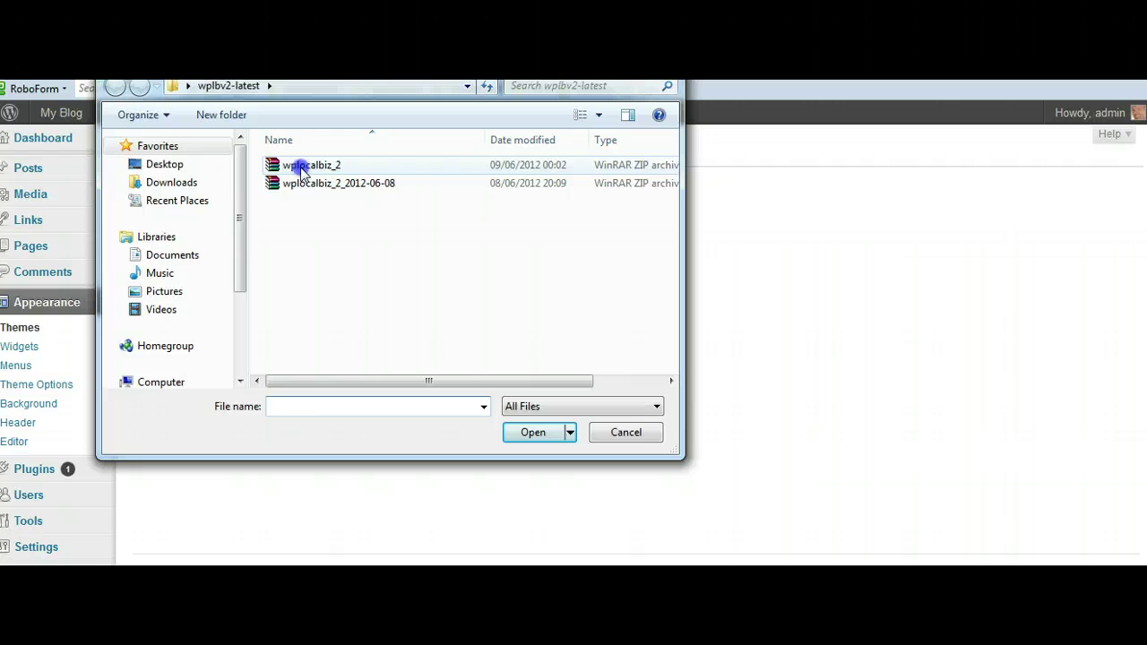
click(299, 165)
click(537, 439)
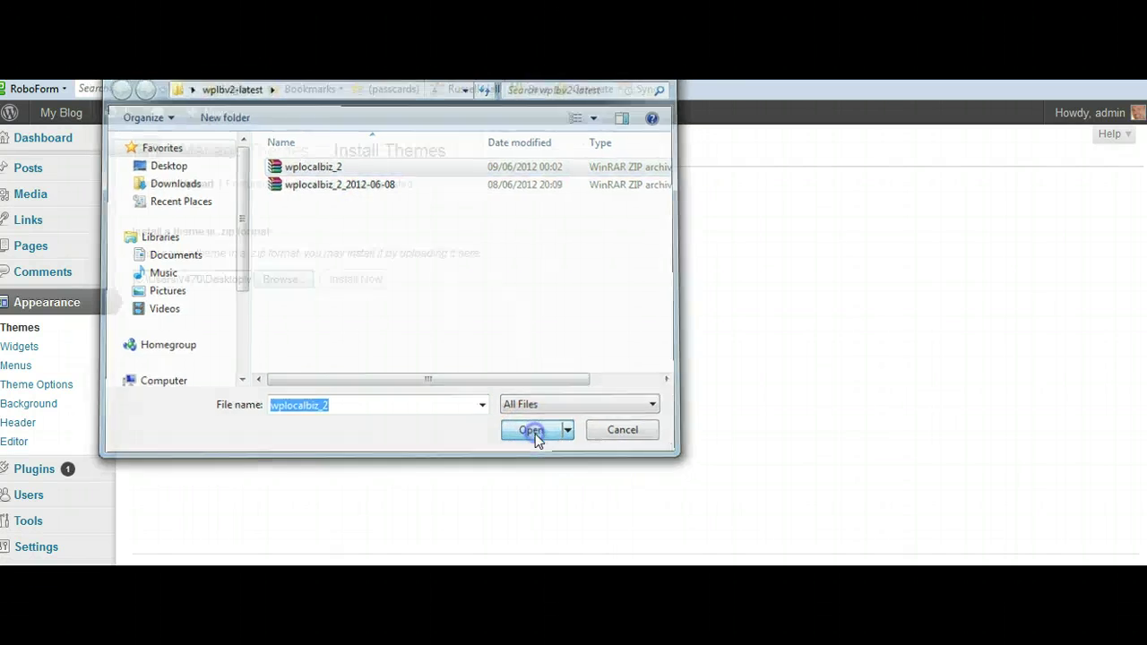
click(359, 278)
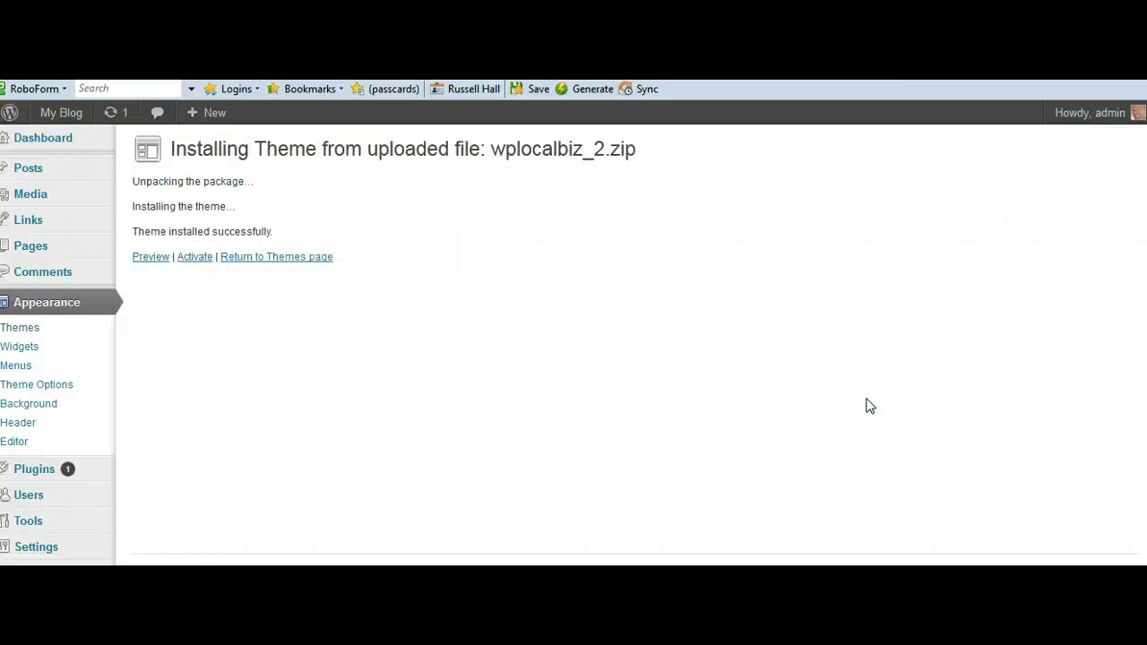
click(192, 258)
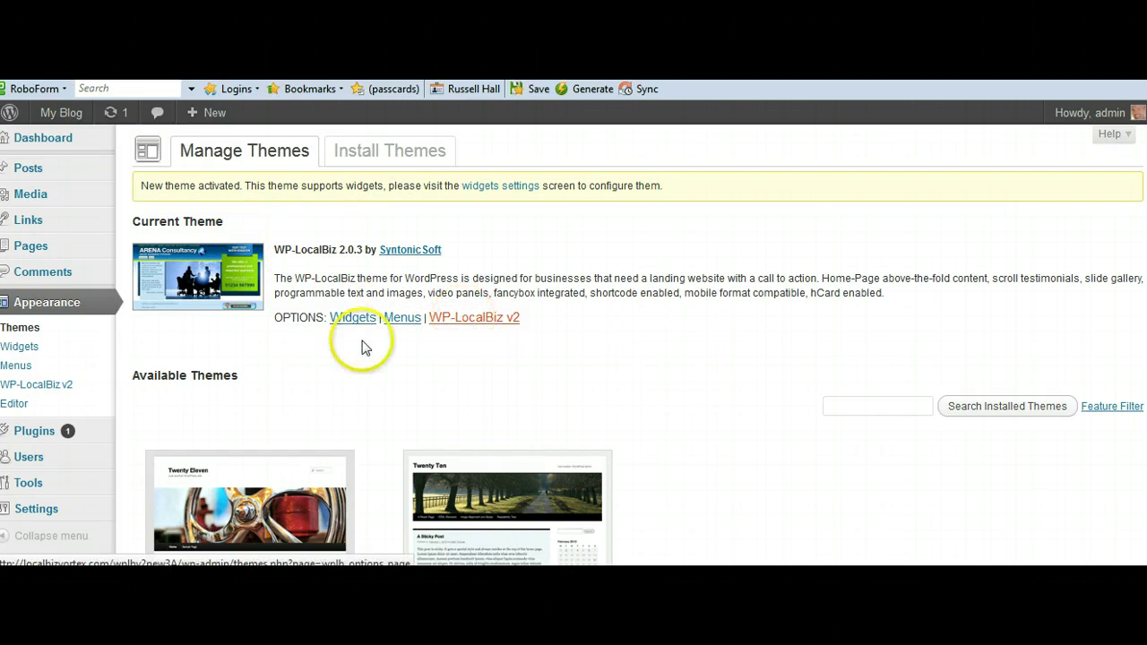
Open the WP-LocalBiz v2 options and activate the theme with the registered e-mail address and the activation key
click(451, 318)
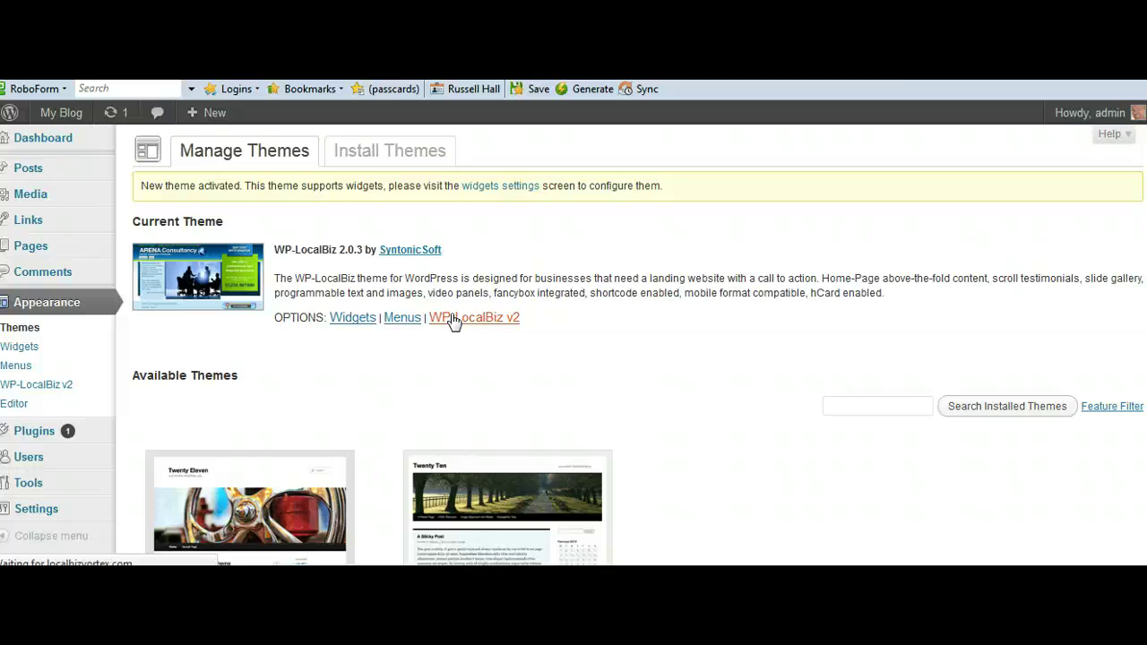
click(360, 217)
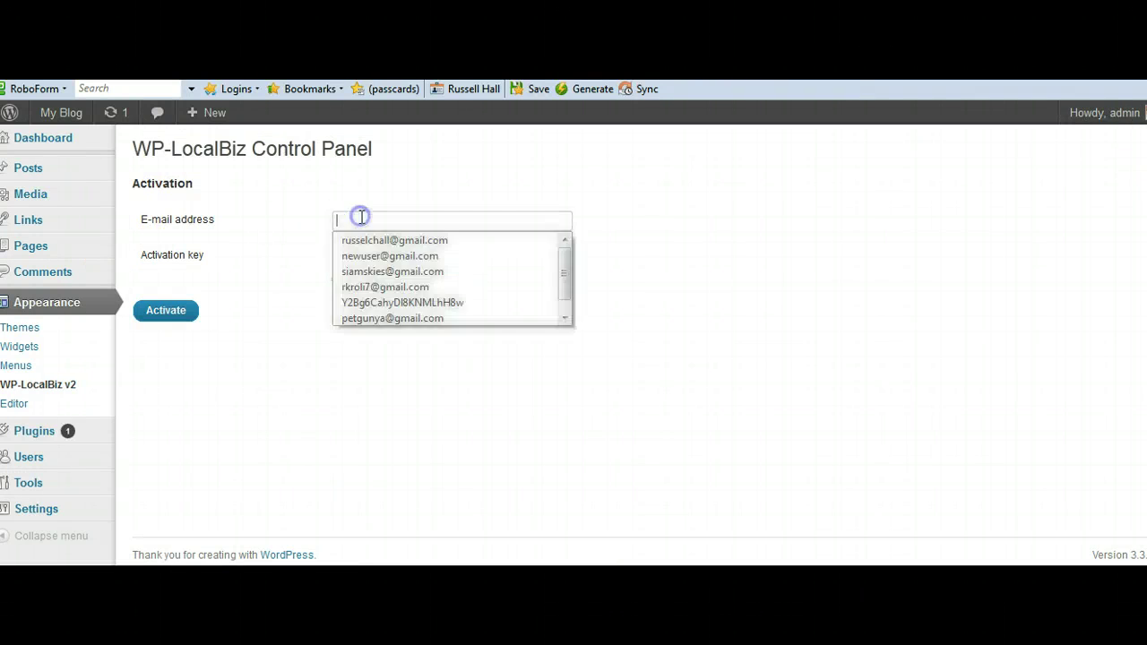
click(367, 241)
click(354, 255)
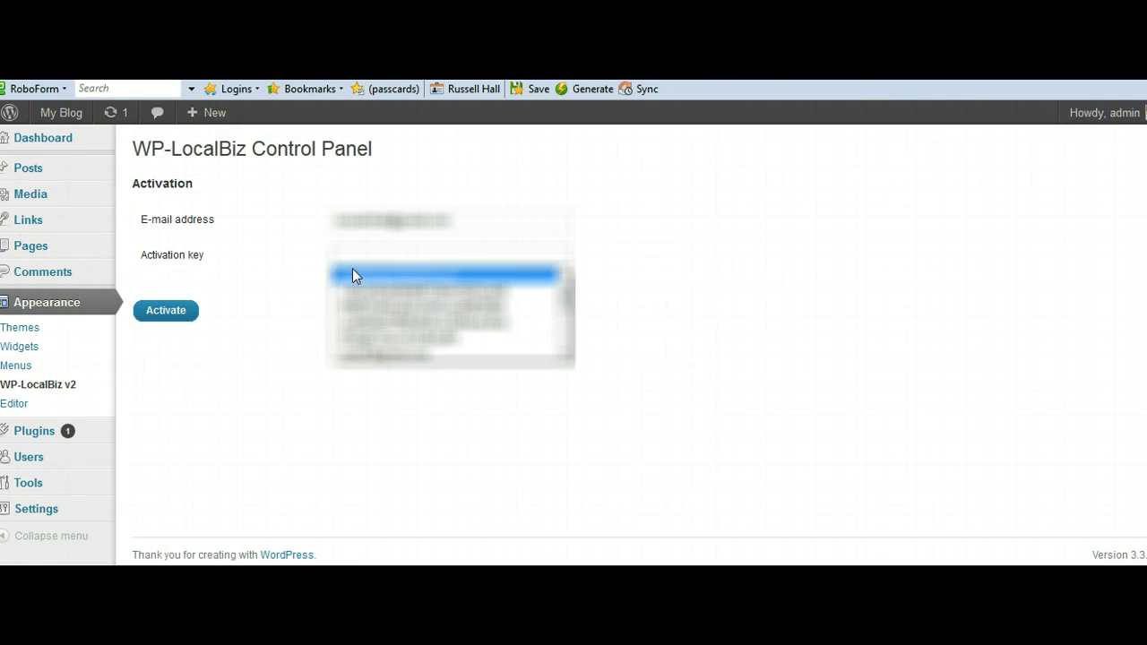
click(352, 273)
click(158, 310)
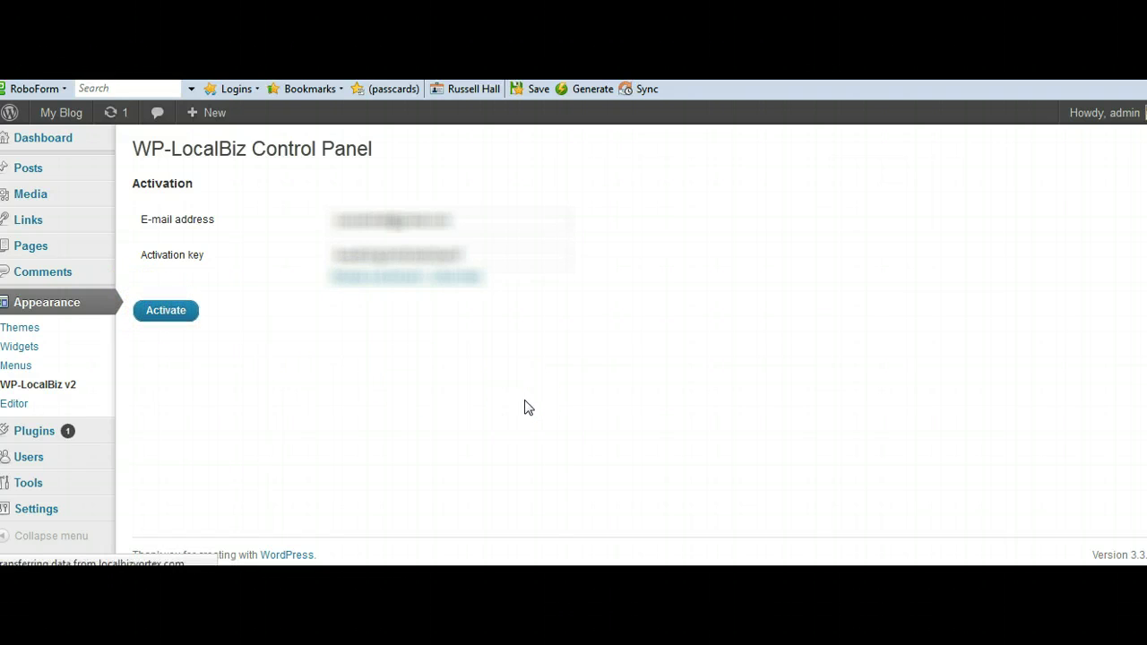
click(537, 454)
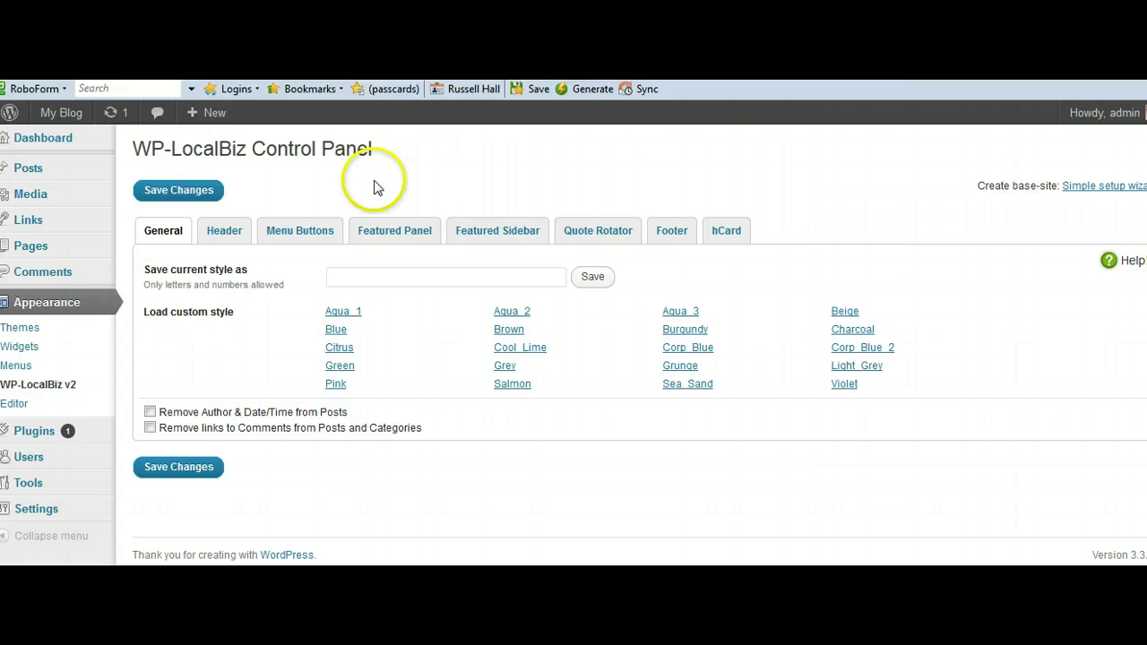
Check the live site with the new theme, and run the Simple setup wizard with all its options selected
mouse_move(68, 117)
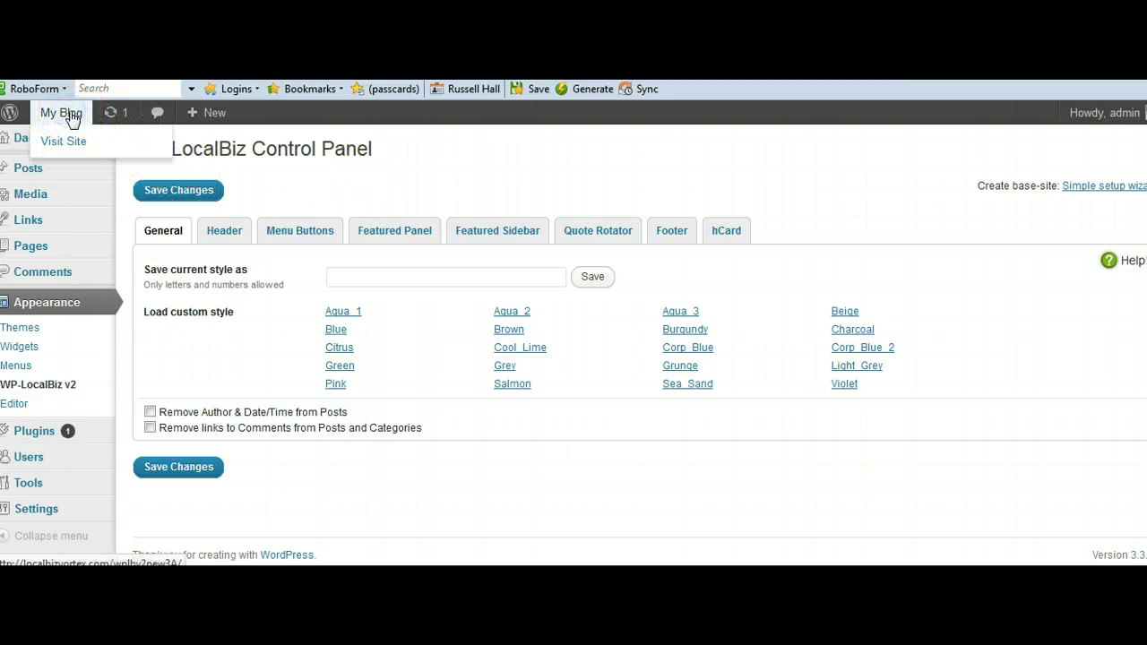
click(71, 119)
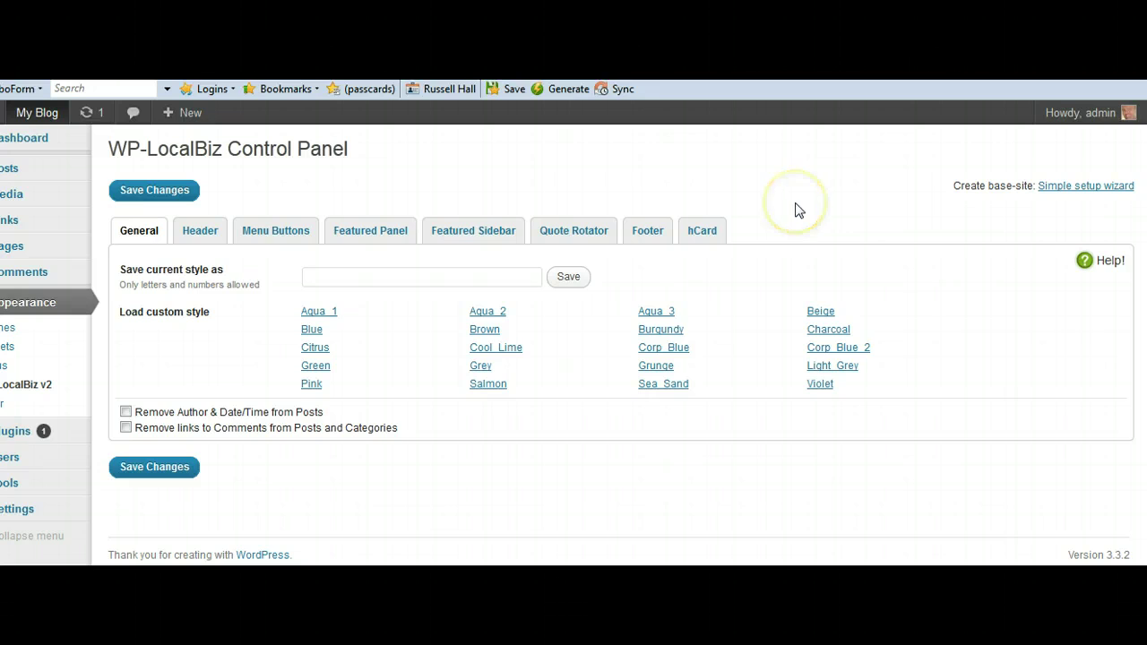
click(1077, 187)
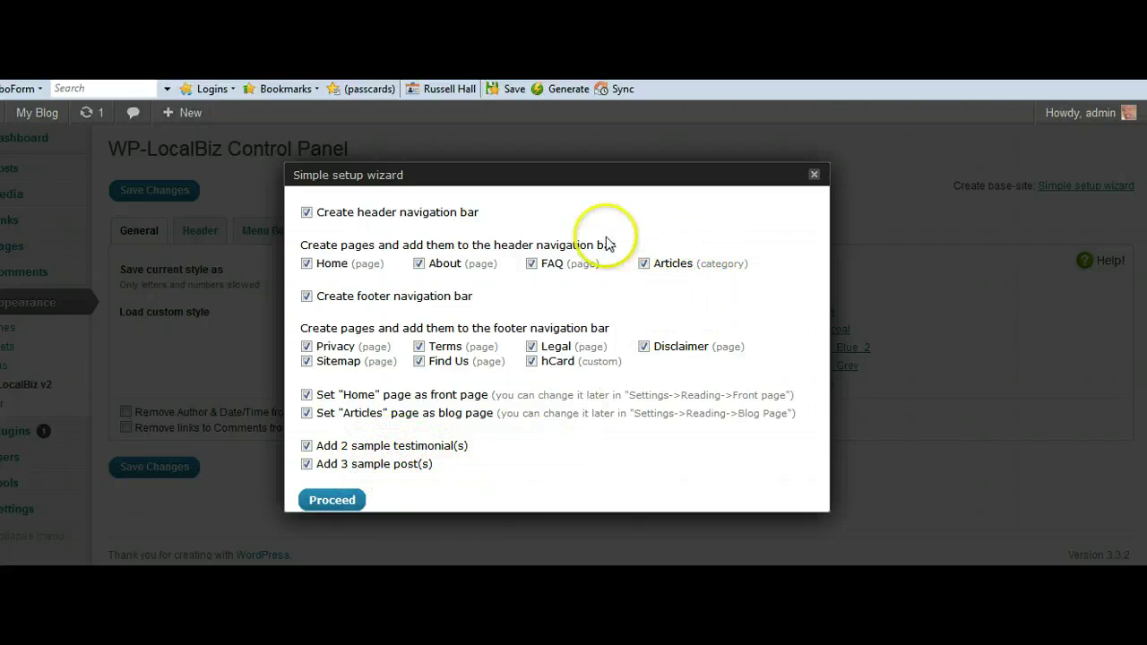
click(333, 501)
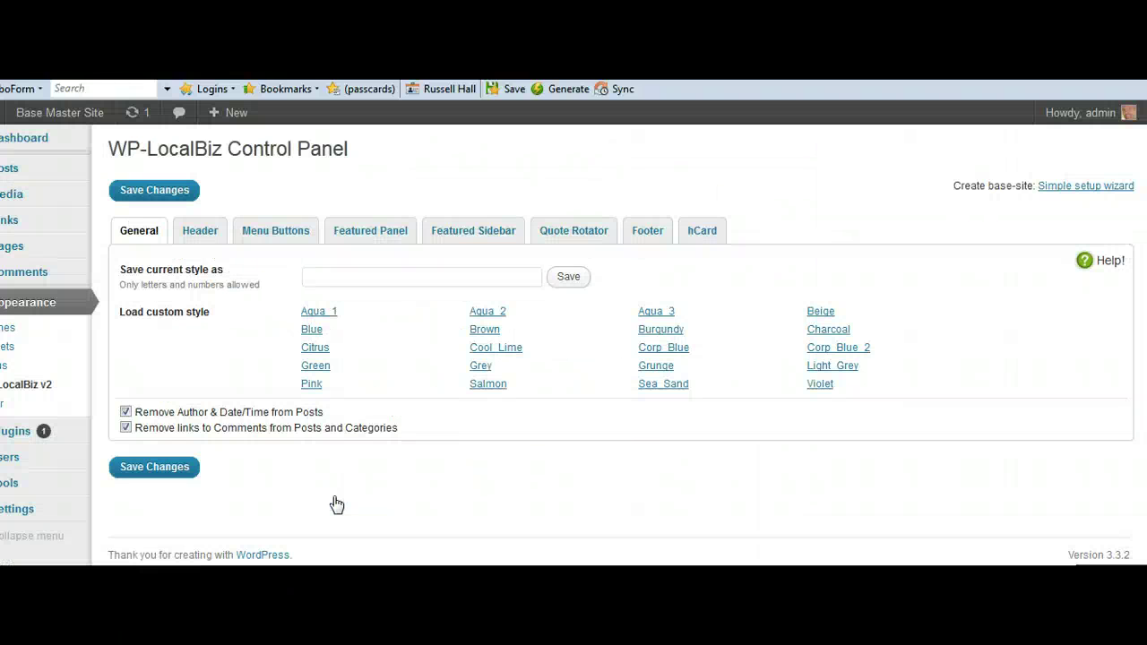
View the generated site's home page down to the footer and check the hCard Details pop-up
click(79, 116)
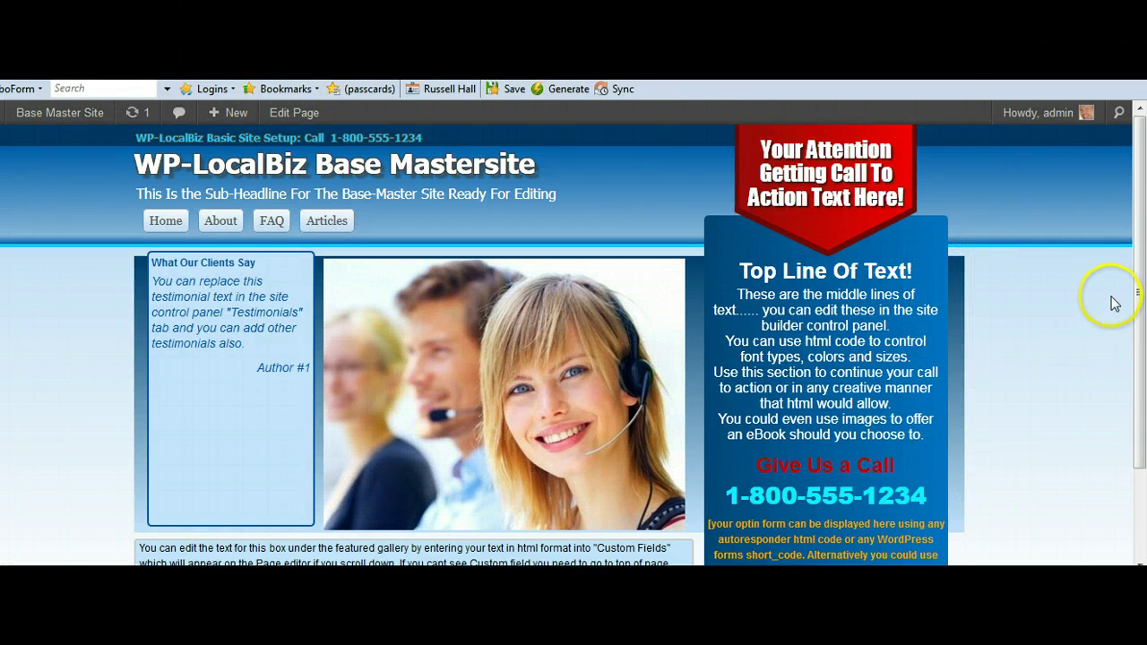
mouse_move(1140, 251)
mouse_down()
mouse_move(1142, 345)
mouse_move(1142, 256)
mouse_up()
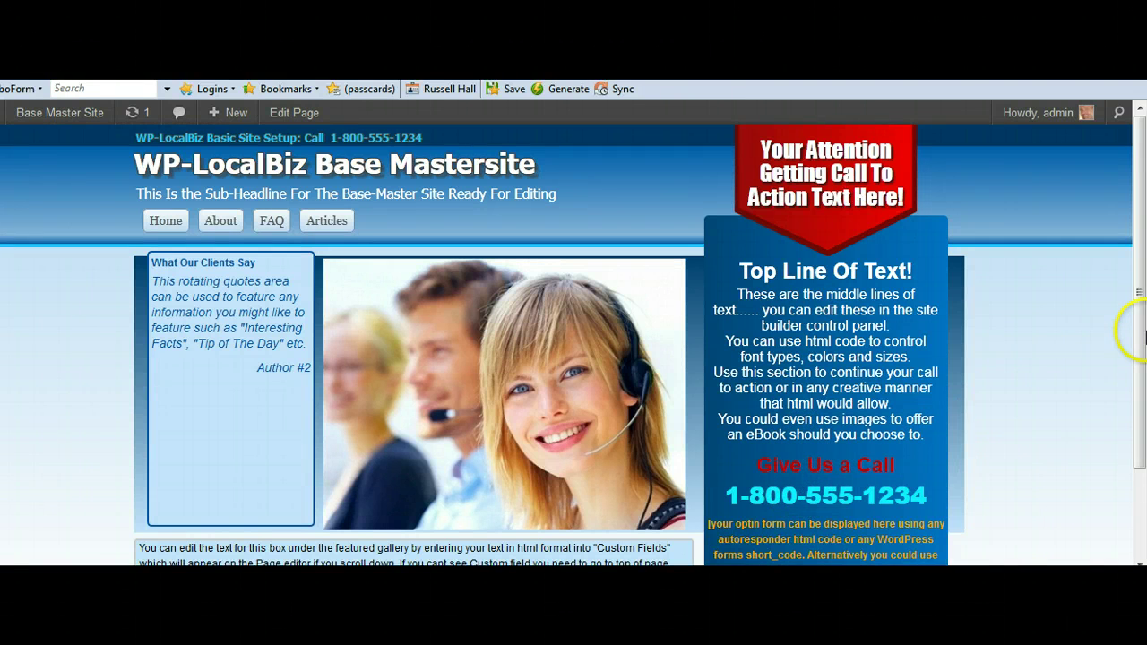
drag(1137, 334, 1130, 377)
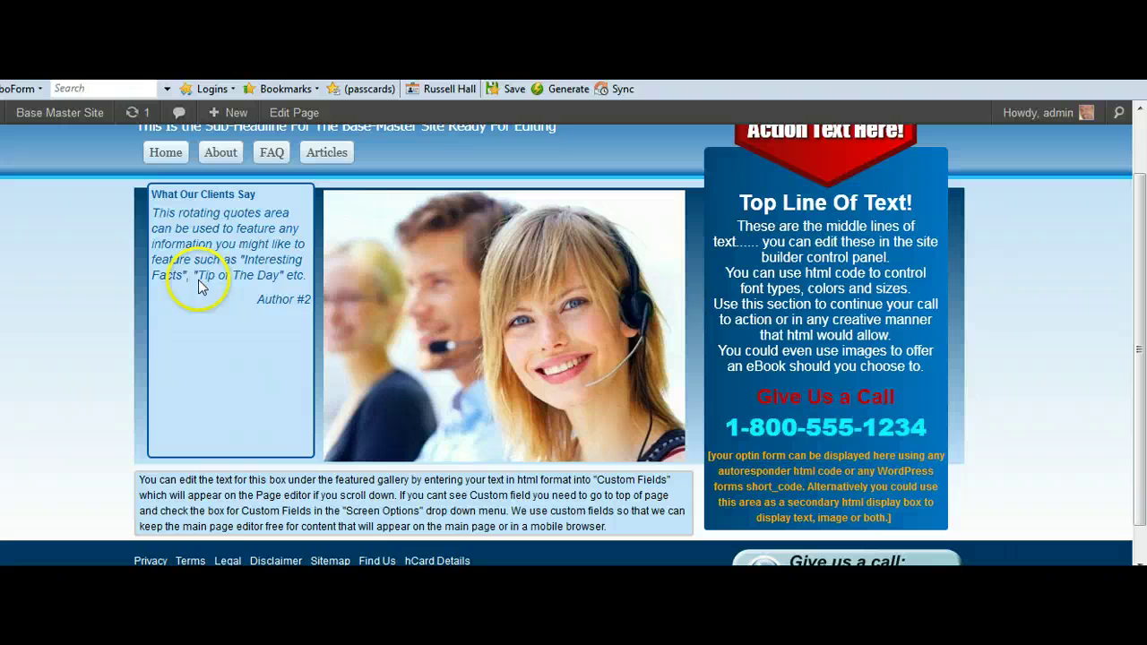
scroll(671, 474, down, 1)
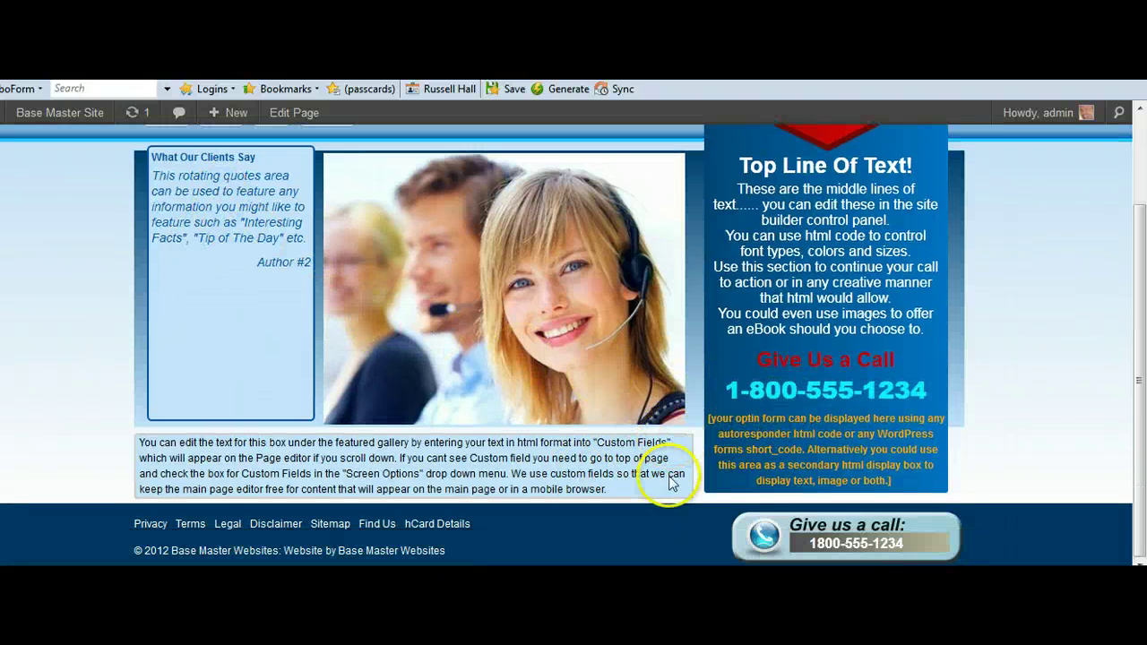
click(441, 525)
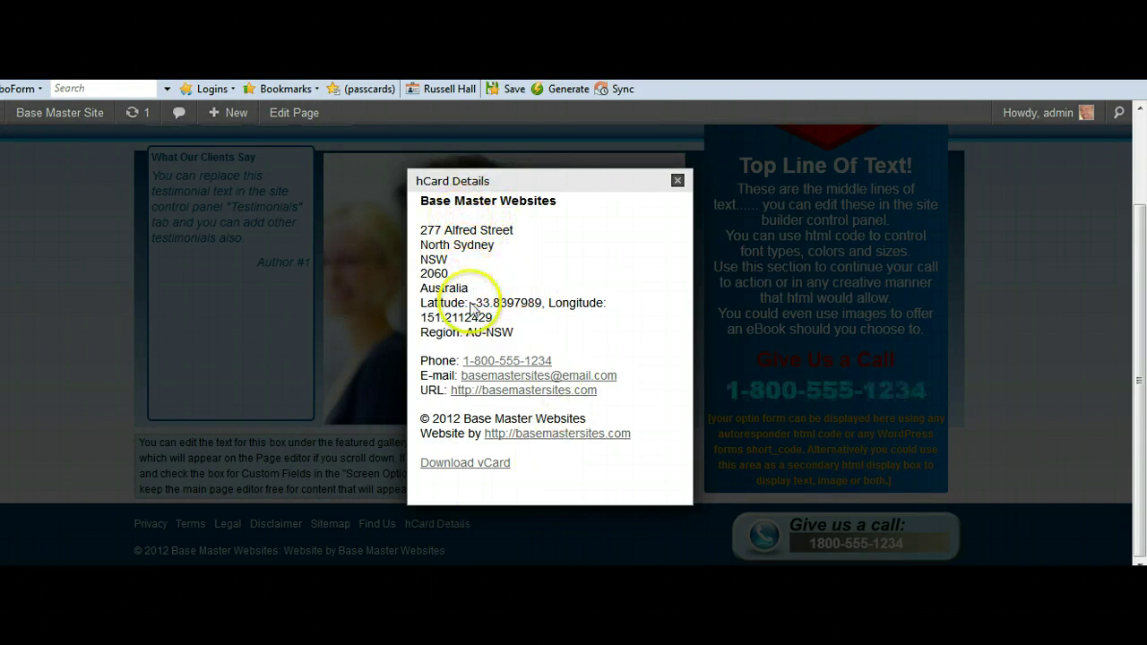
click(528, 535)
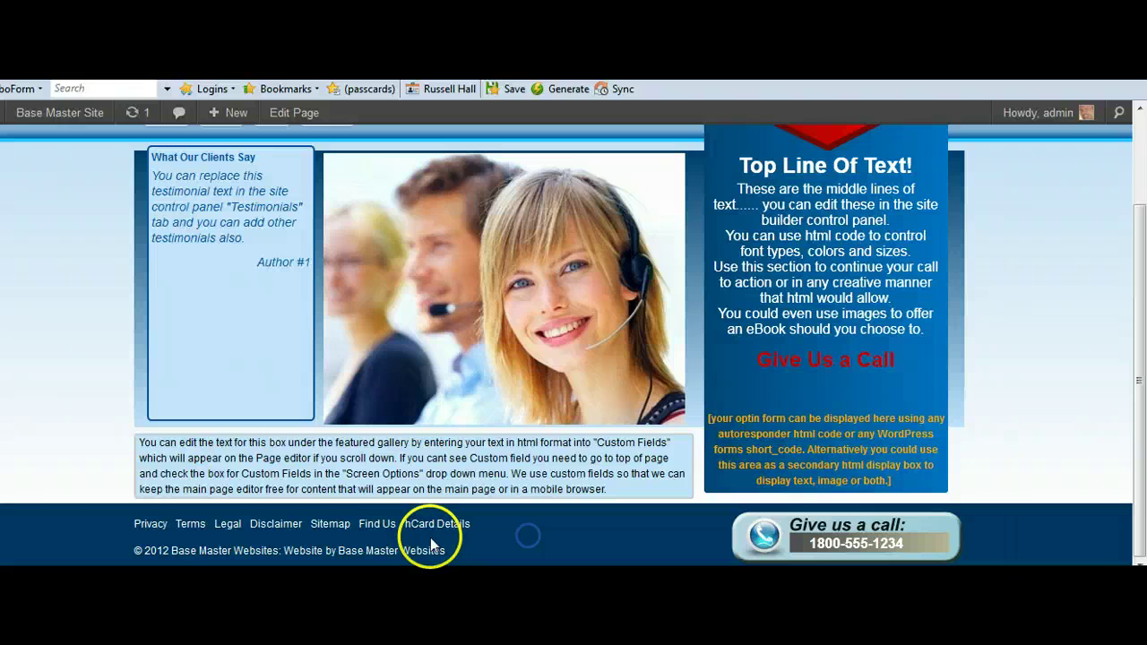
Examine the Find Us page's map and contact details, and compare them with the hCard Details pop-up
click(376, 527)
scroll(505, 377, down, 4)
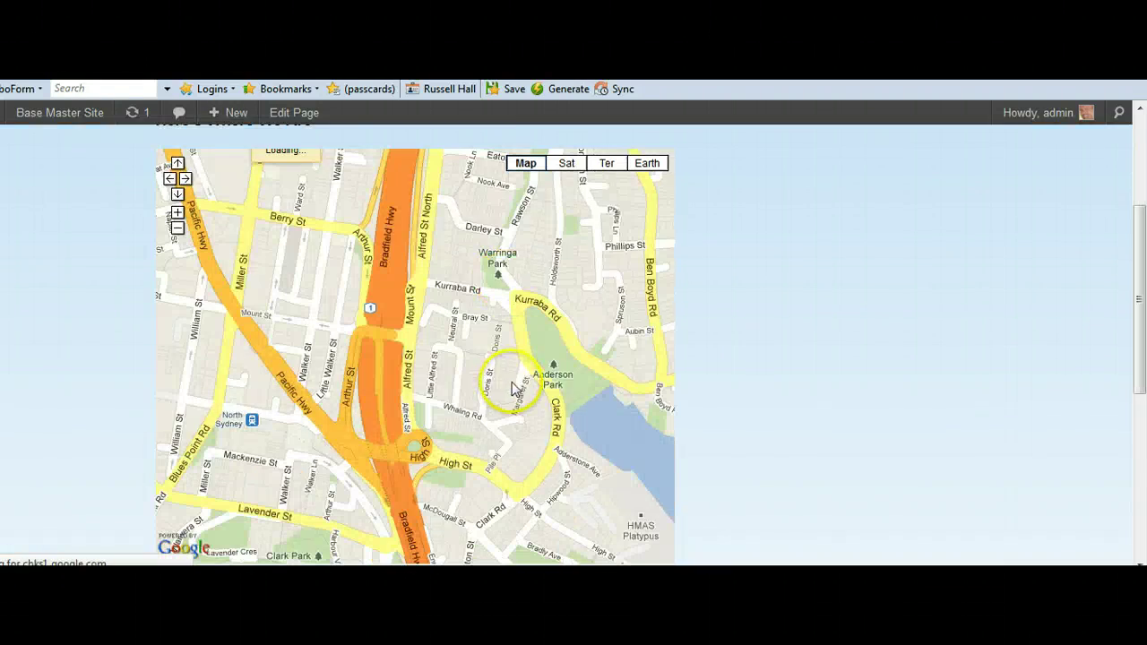
scroll(648, 417, down, 2)
scroll(655, 407, down, 2)
scroll(655, 409, up, 6)
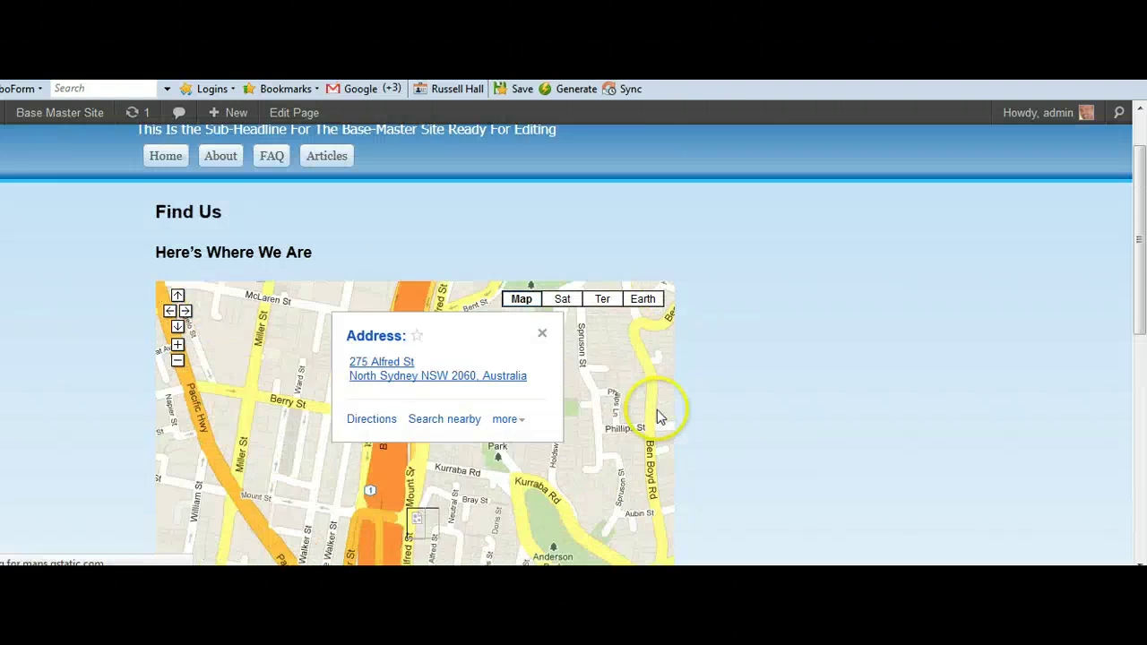
scroll(659, 416, down, 5)
click(452, 523)
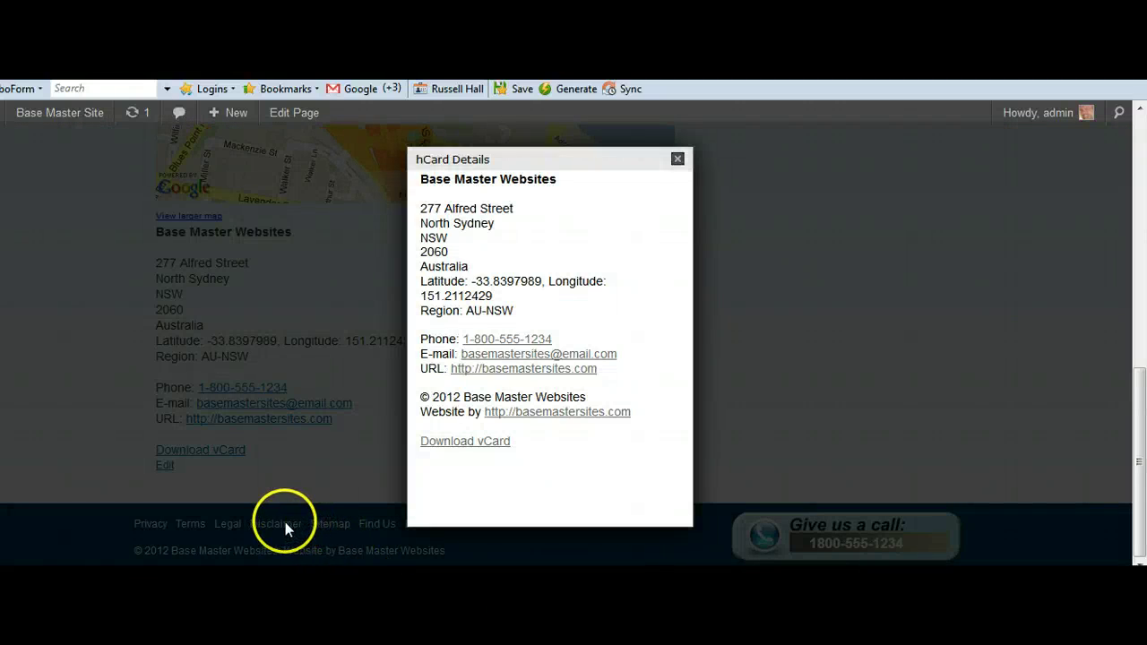
click(285, 521)
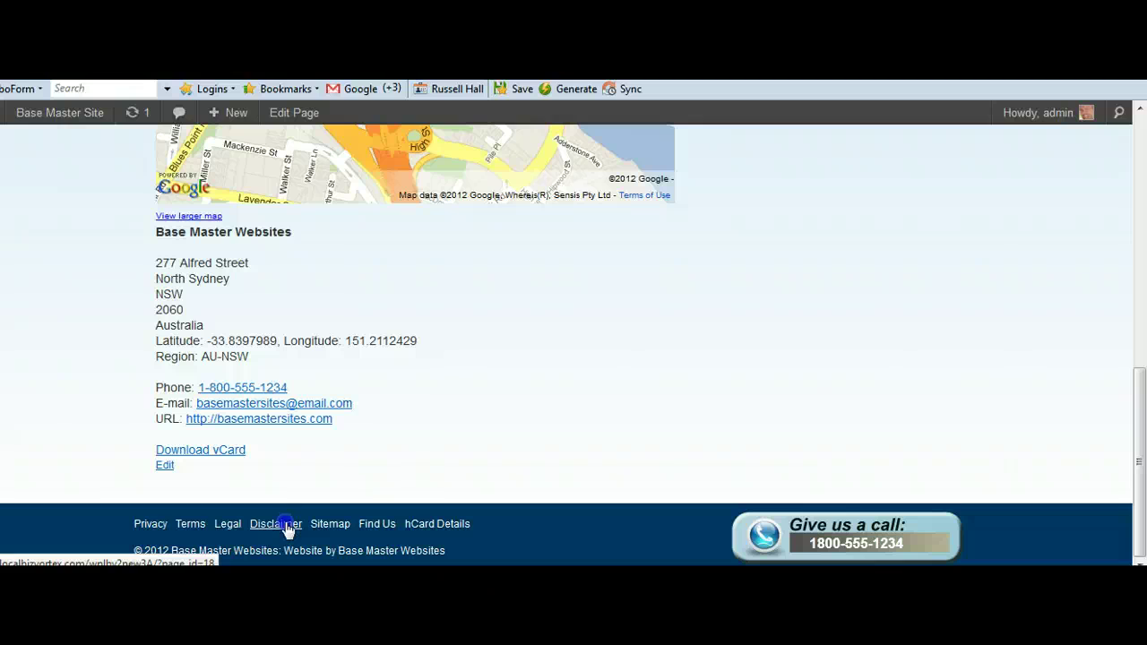
Open the Disclaimer page from the footer navigation and look through its sample legal text
click(286, 530)
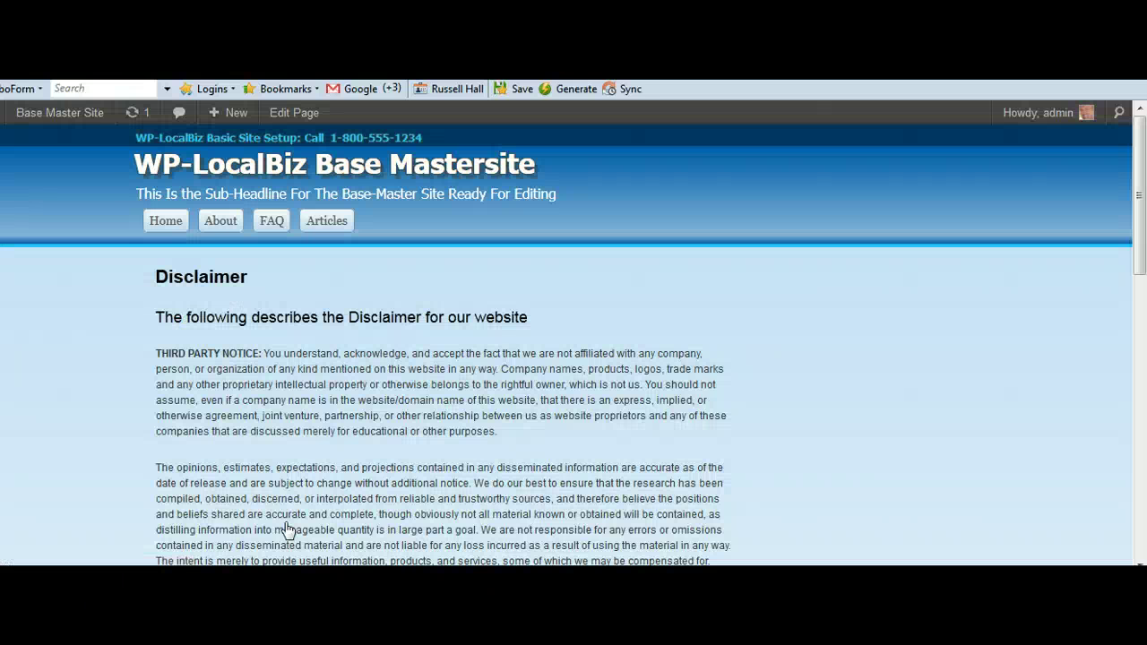
scroll(1018, 332, down, 3)
scroll(1018, 333, down, 8)
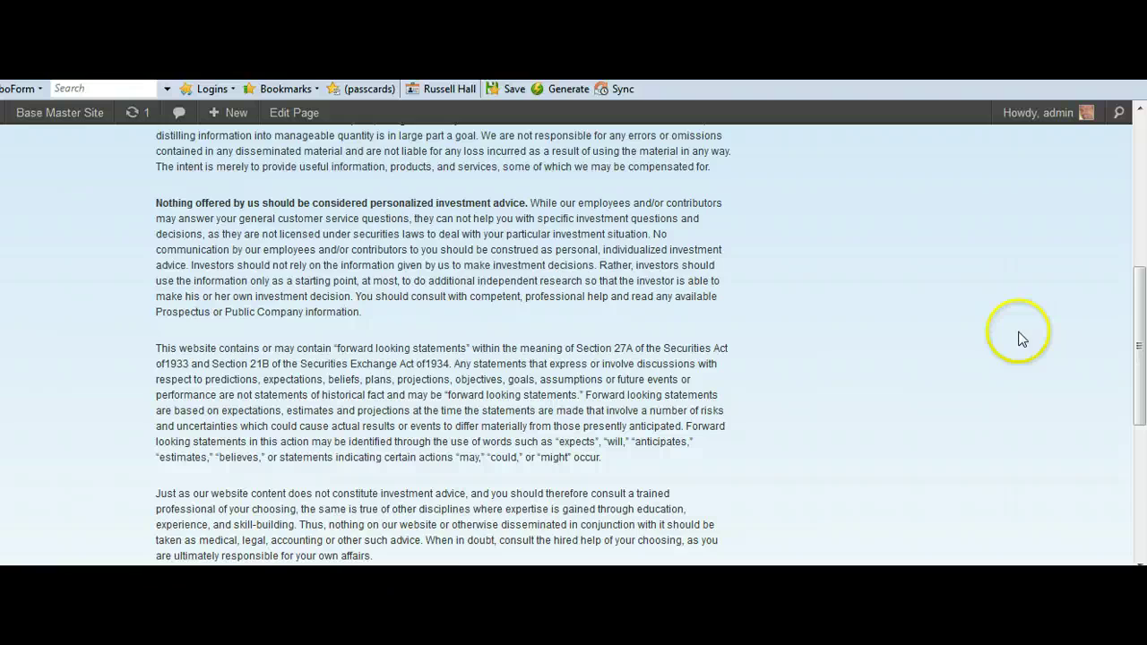
scroll(1018, 335, up, 5)
scroll(1018, 340, up, 5)
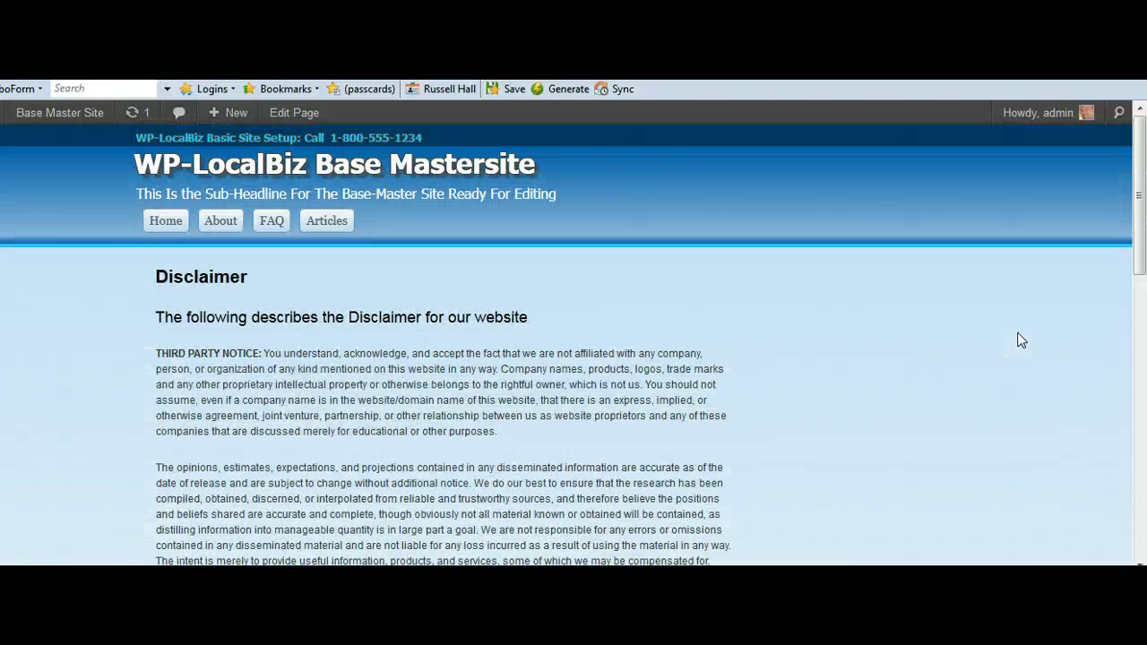
scroll(1021, 341, down, 3)
scroll(1018, 341, down, 6)
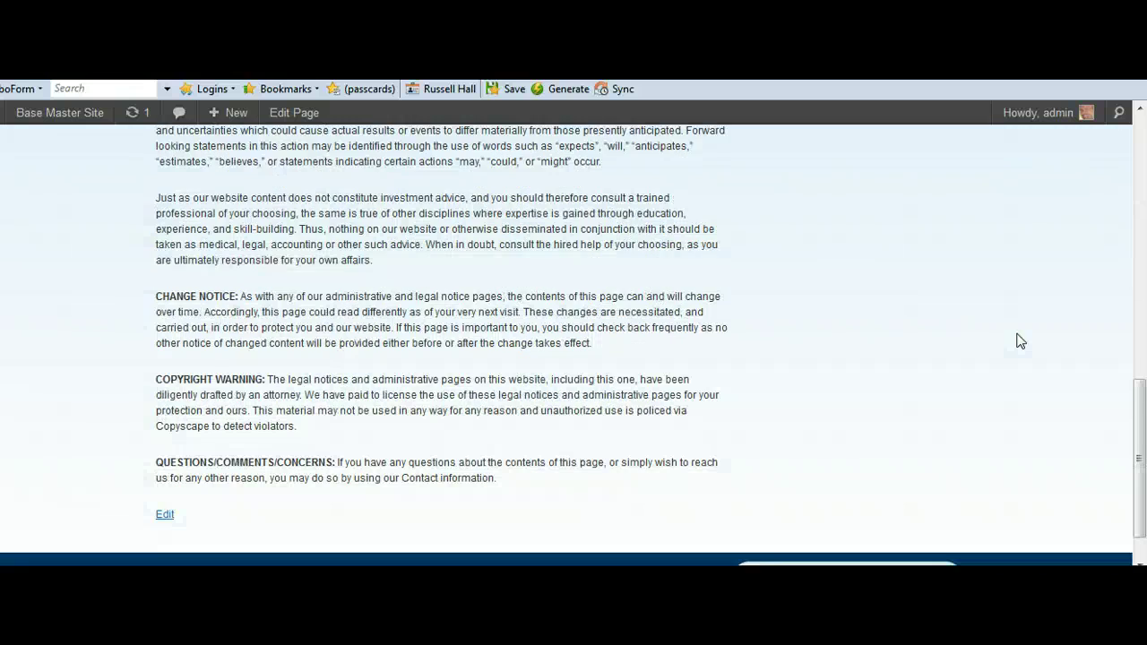
Finish viewing the Disclaimer page, and open the Legal page to look through its DMCA and Federal Trade Commission compliance text
scroll(1026, 328, up, 5)
scroll(1024, 332, down, 5)
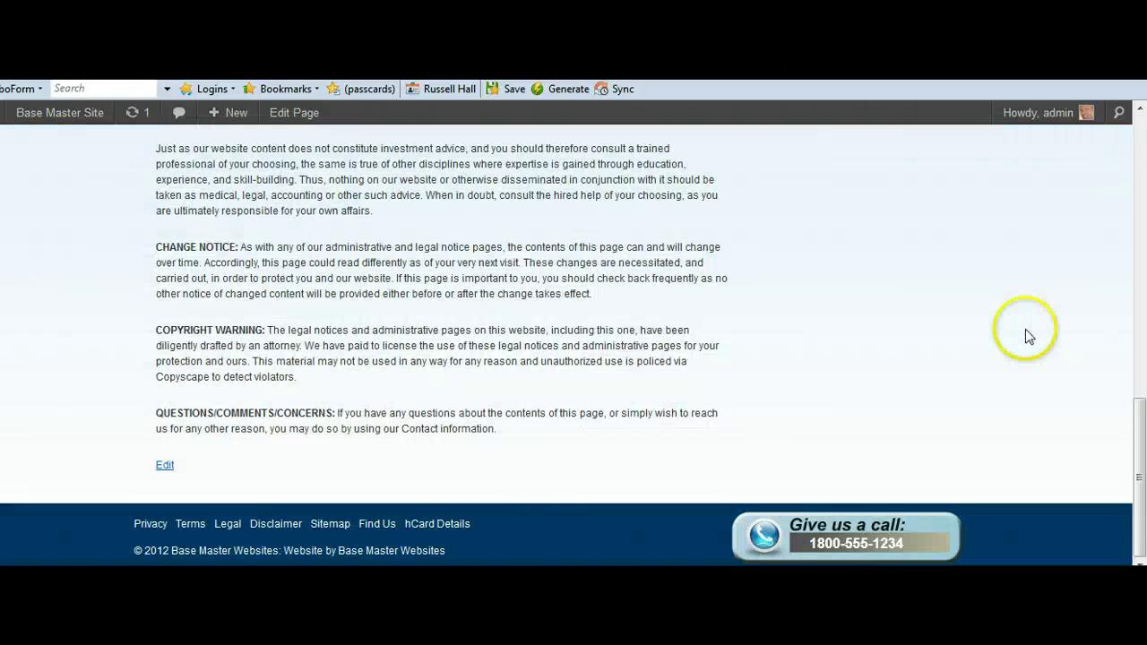
click(229, 524)
scroll(842, 381, down, 10)
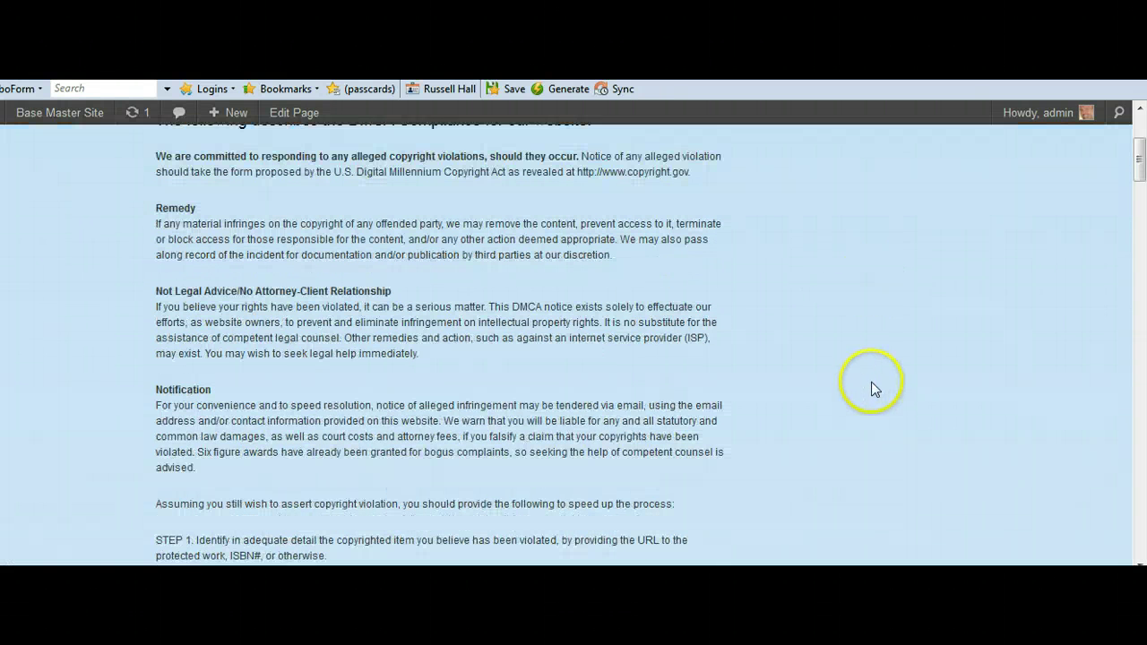
scroll(874, 391, down, 10)
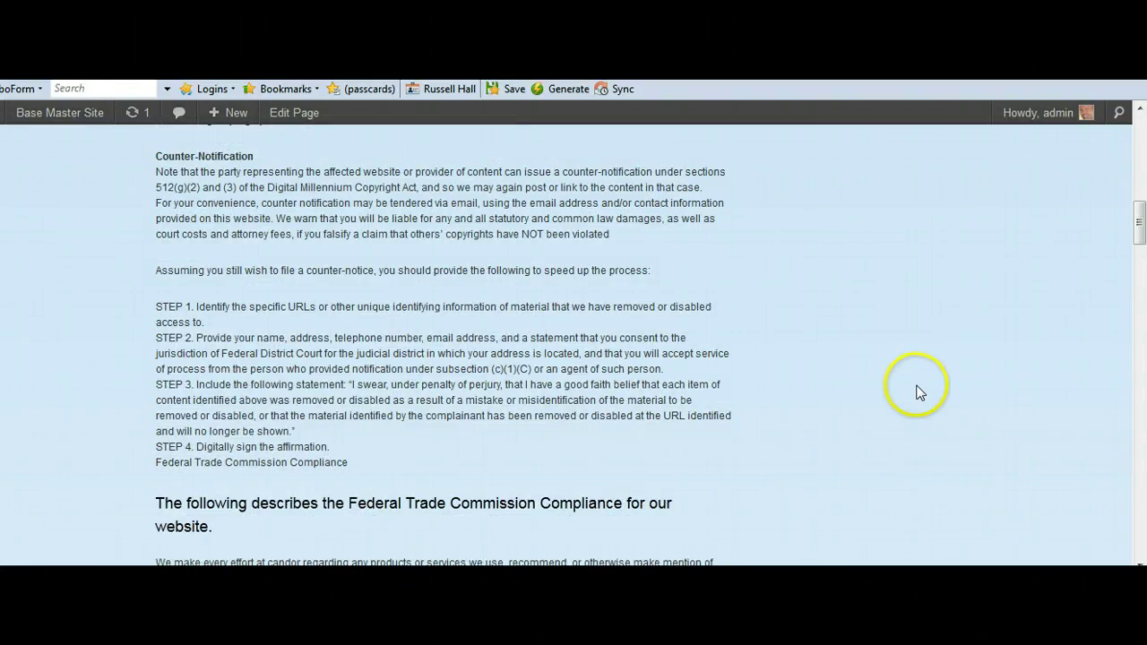
scroll(913, 401, down, 10)
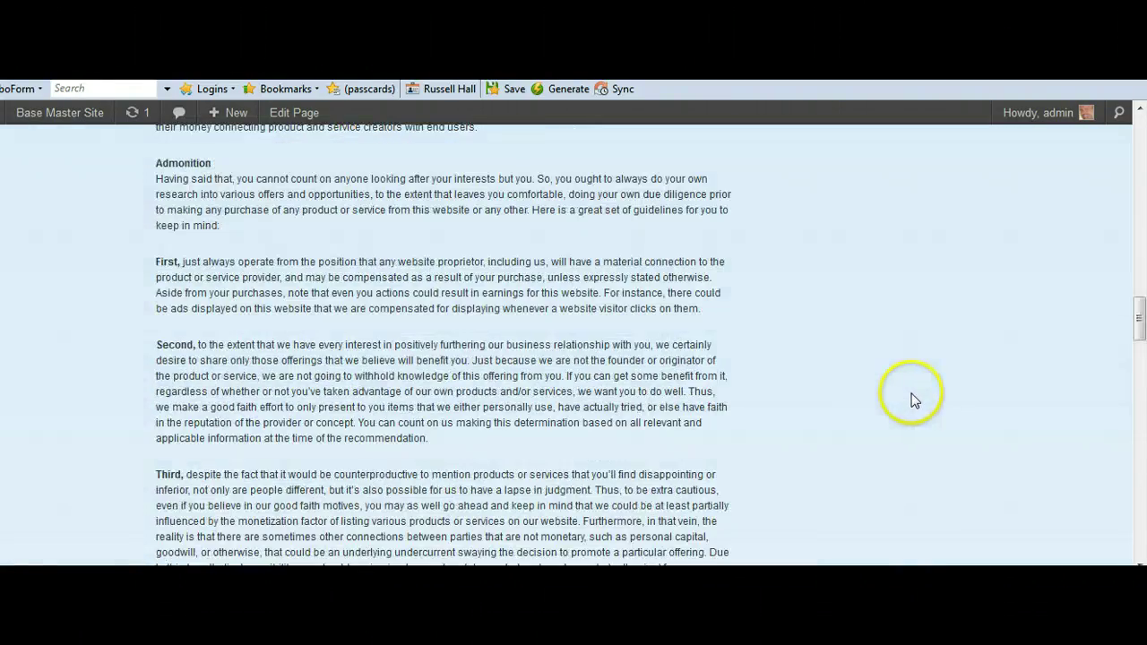
scroll(911, 406, down, 10)
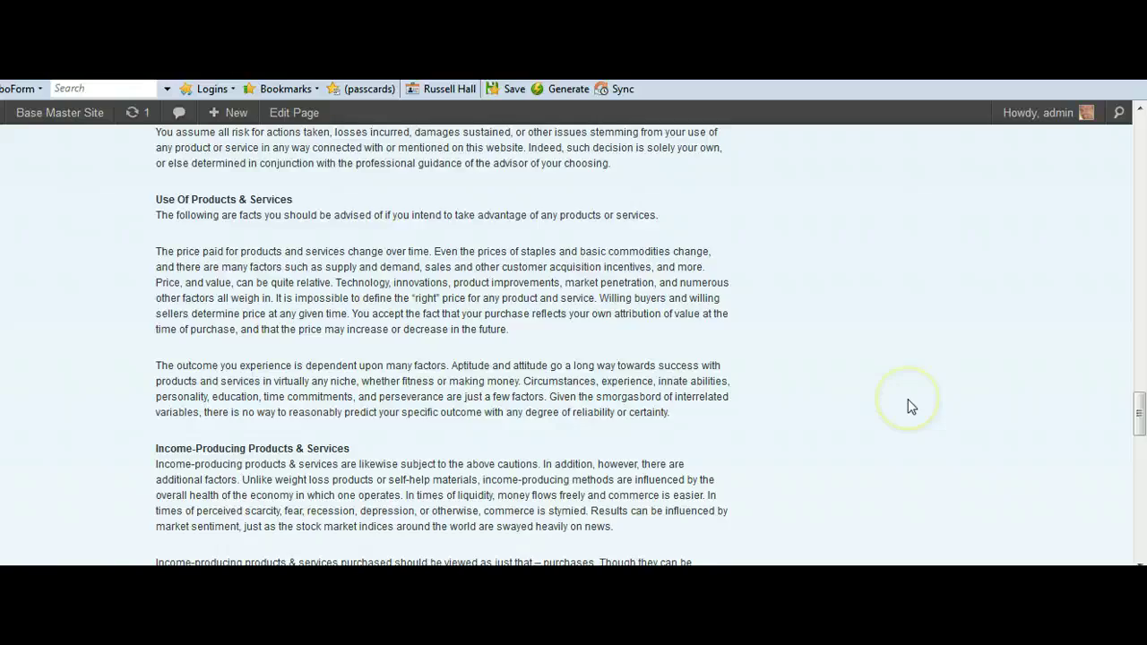
scroll(908, 401, down, 4)
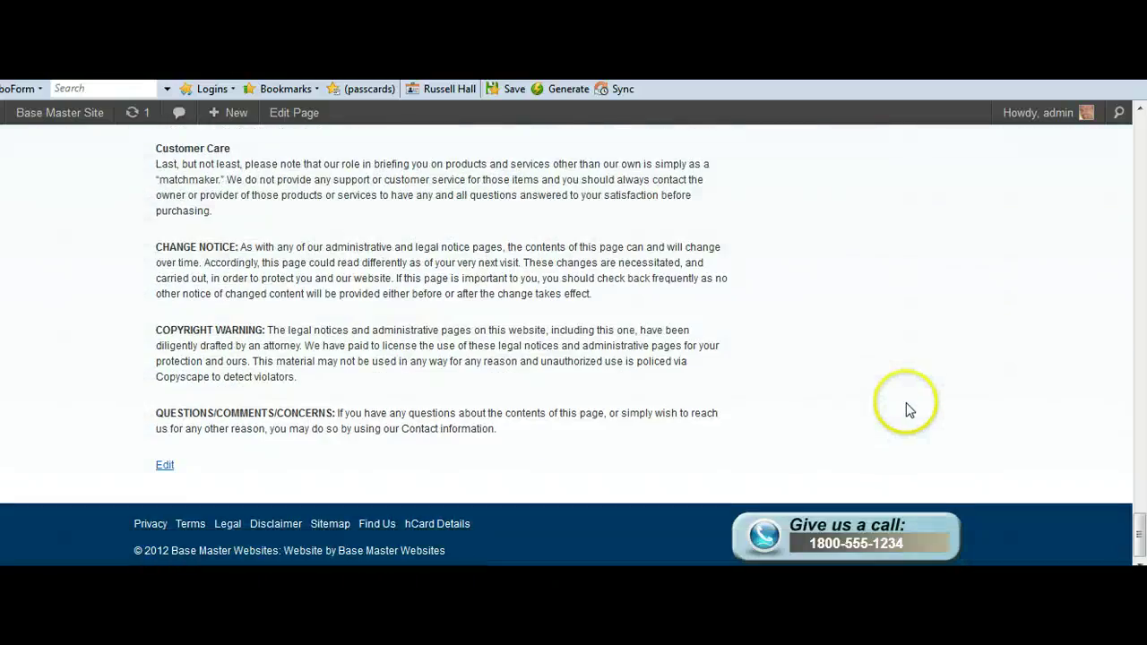
scroll(906, 402, up, 5)
scroll(906, 401, down, 5)
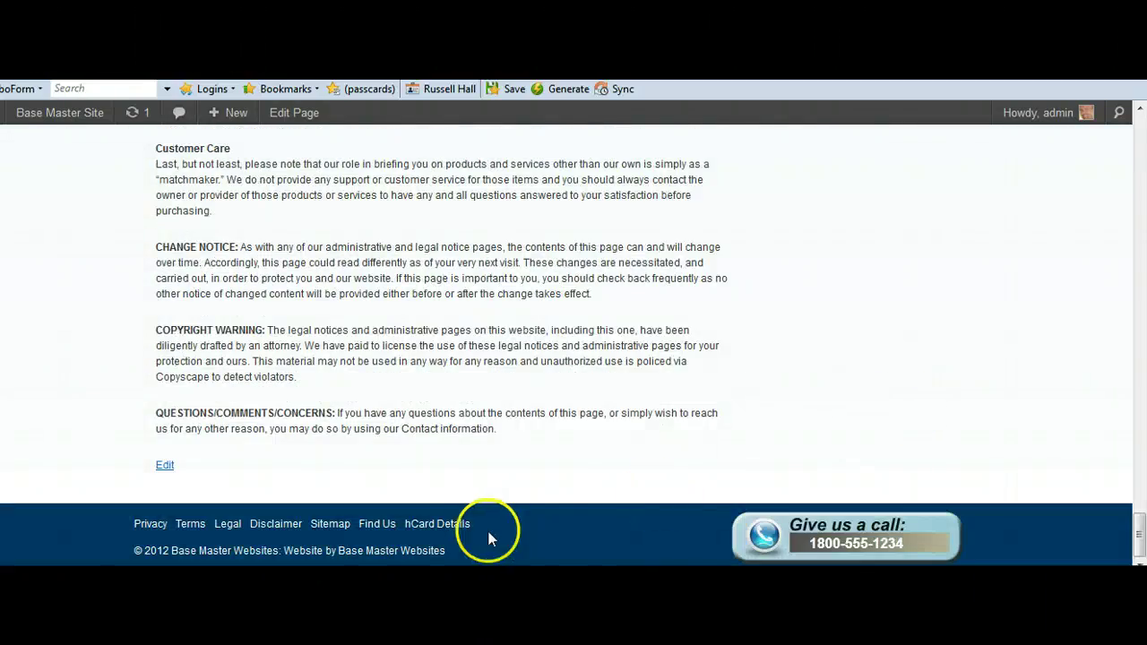
Check and close the hCard Details pop-up, and skim the Privacy page's sample policy text
click(439, 524)
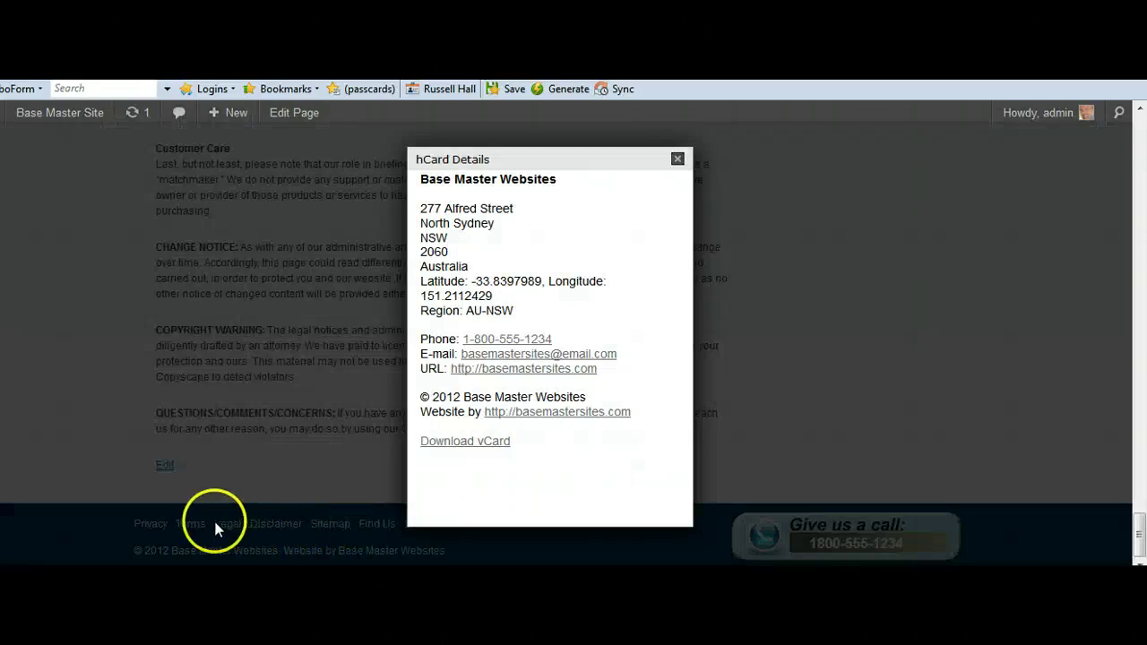
click(612, 550)
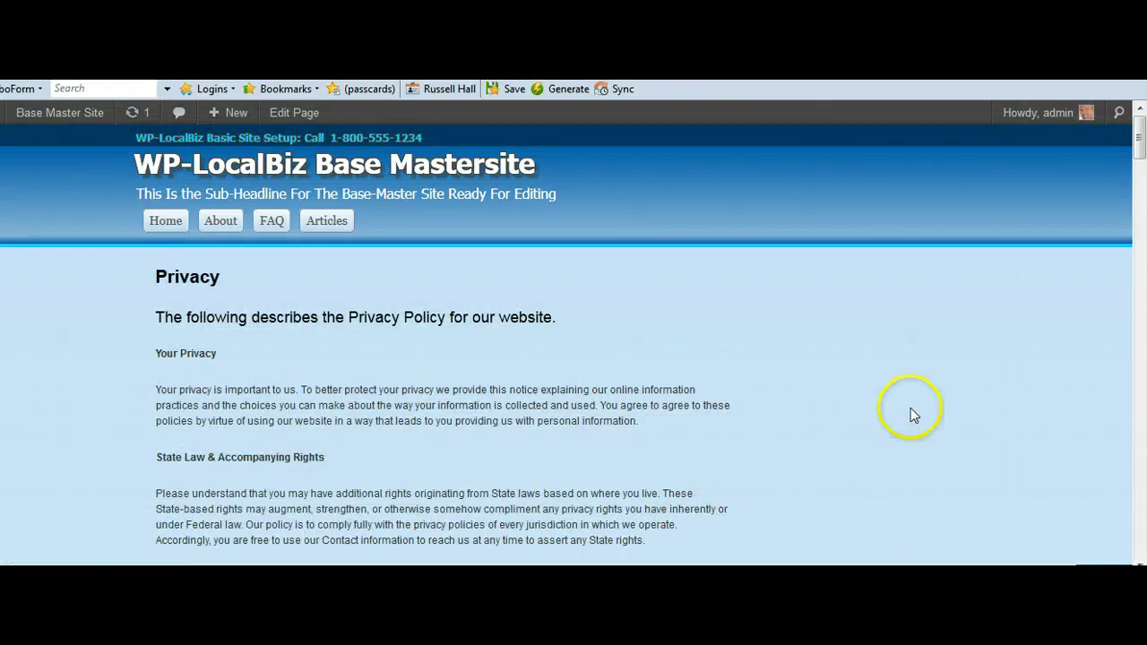
scroll(928, 376, down, 20)
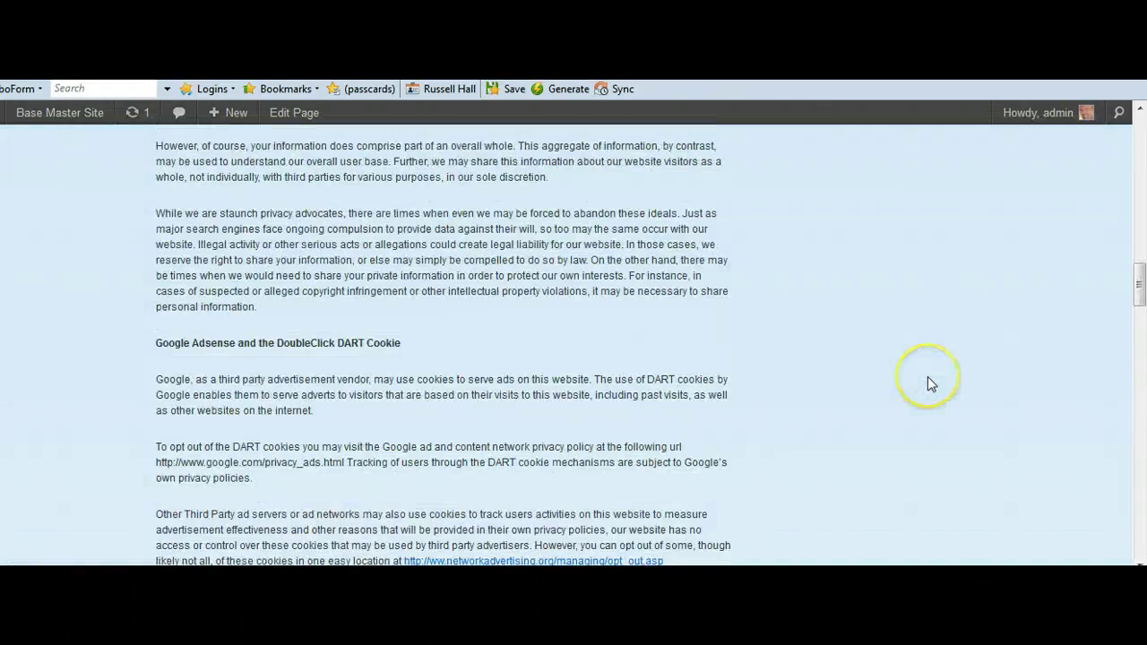
scroll(928, 382, down, 20)
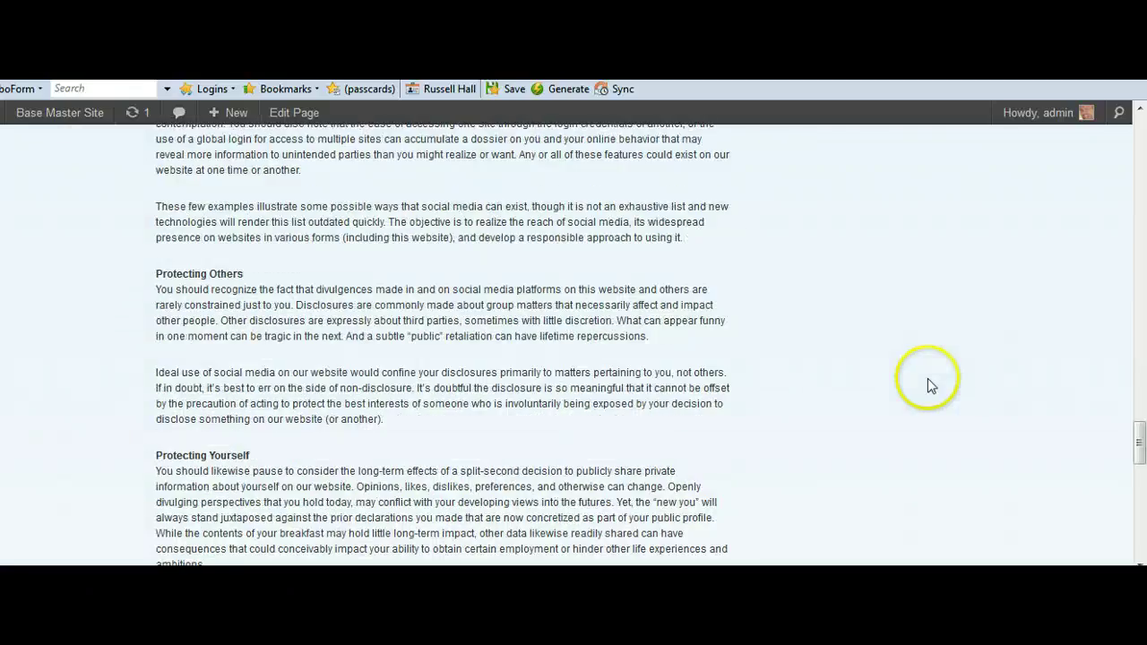
scroll(927, 385, down, 15)
scroll(928, 381, up, 20)
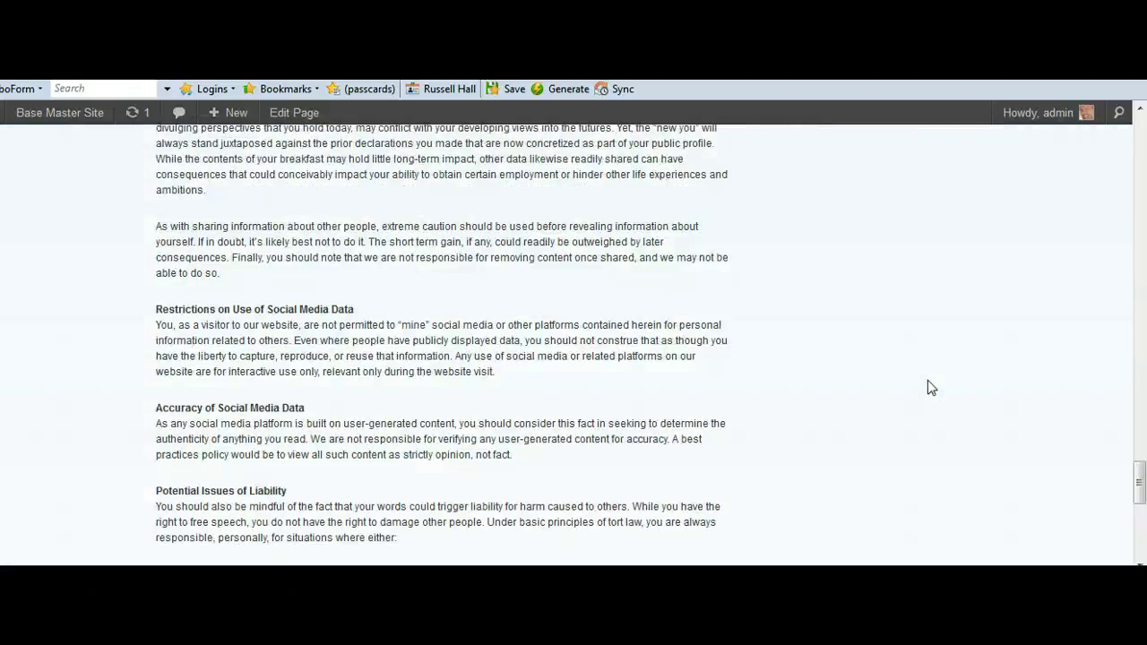
scroll(928, 385, up, 20)
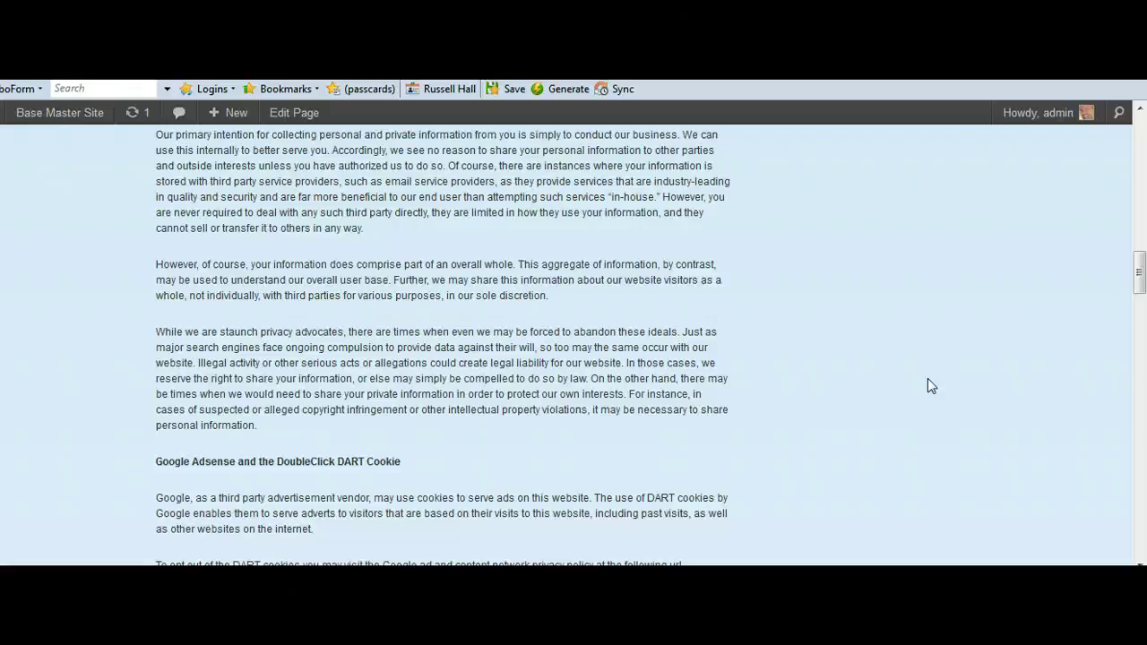
scroll(928, 385, up, 5)
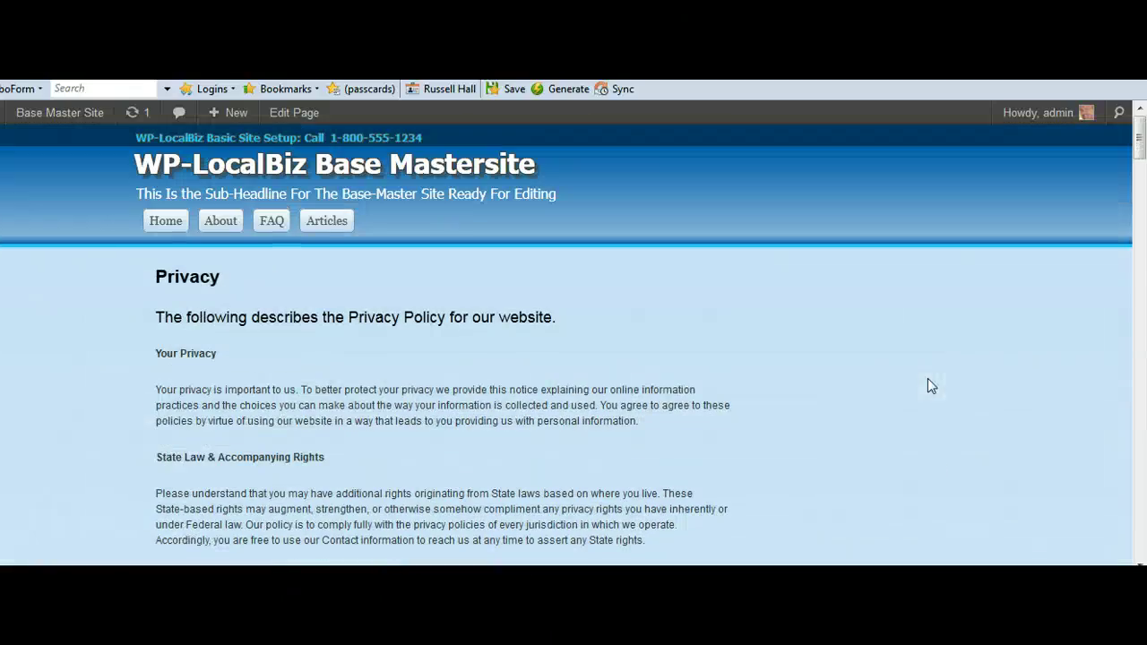
Look through the Privacy page again, covering its privacy, anti-spam and social media sections down to the footer
scroll(930, 385, down, 20)
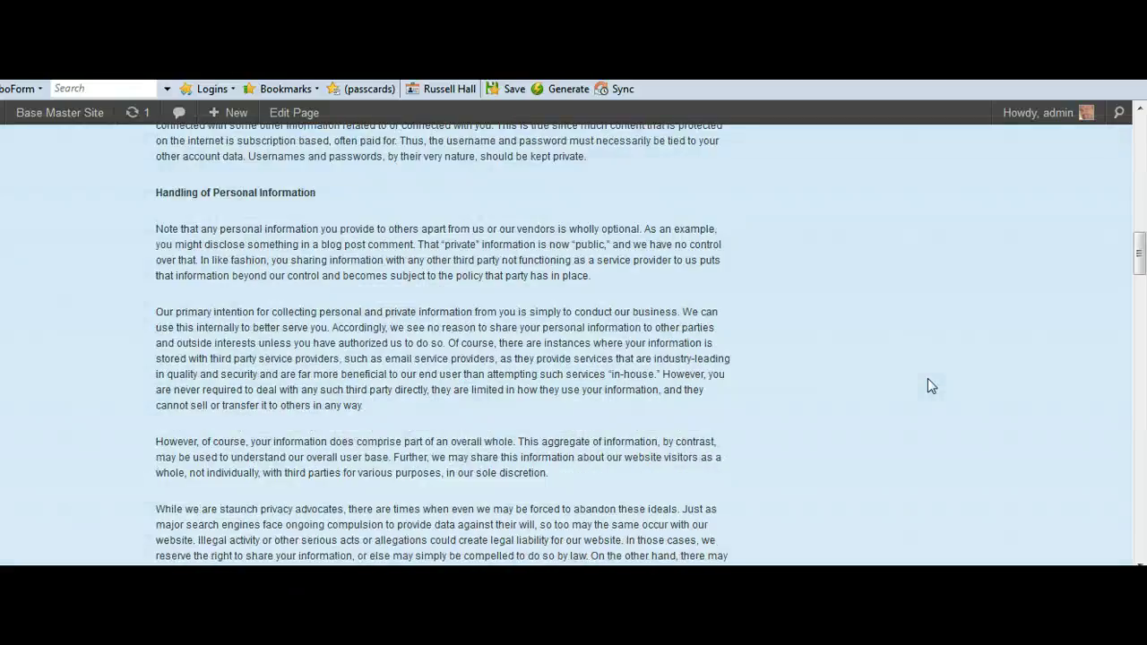
scroll(927, 385, down, 20)
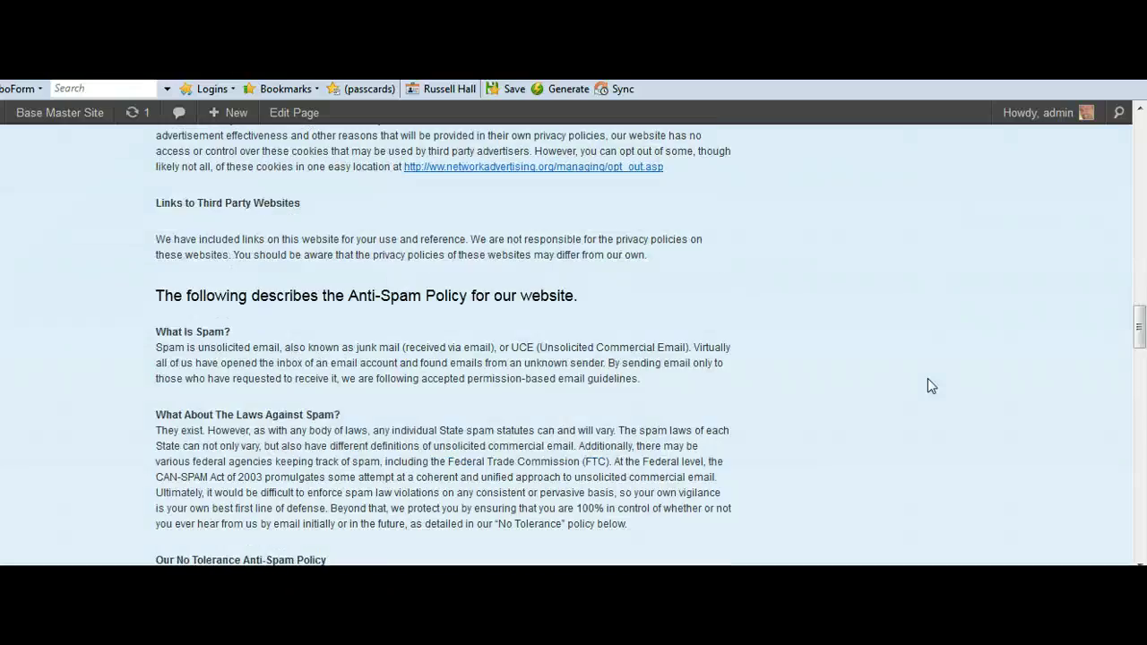
scroll(927, 385, down, 20)
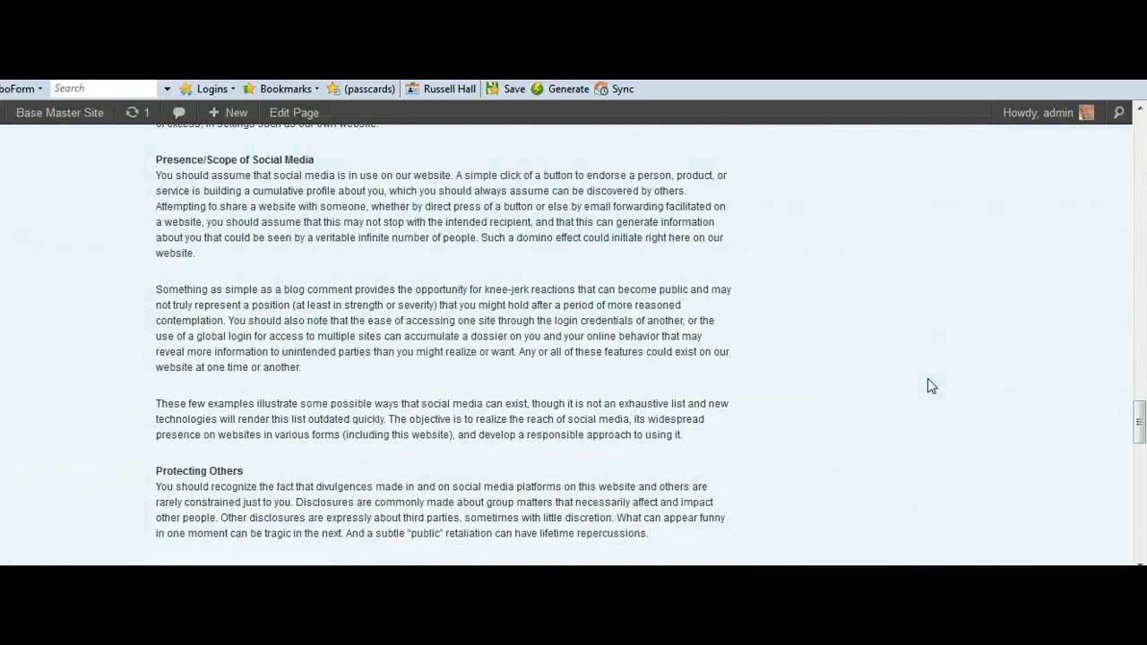
scroll(928, 386, down, 15)
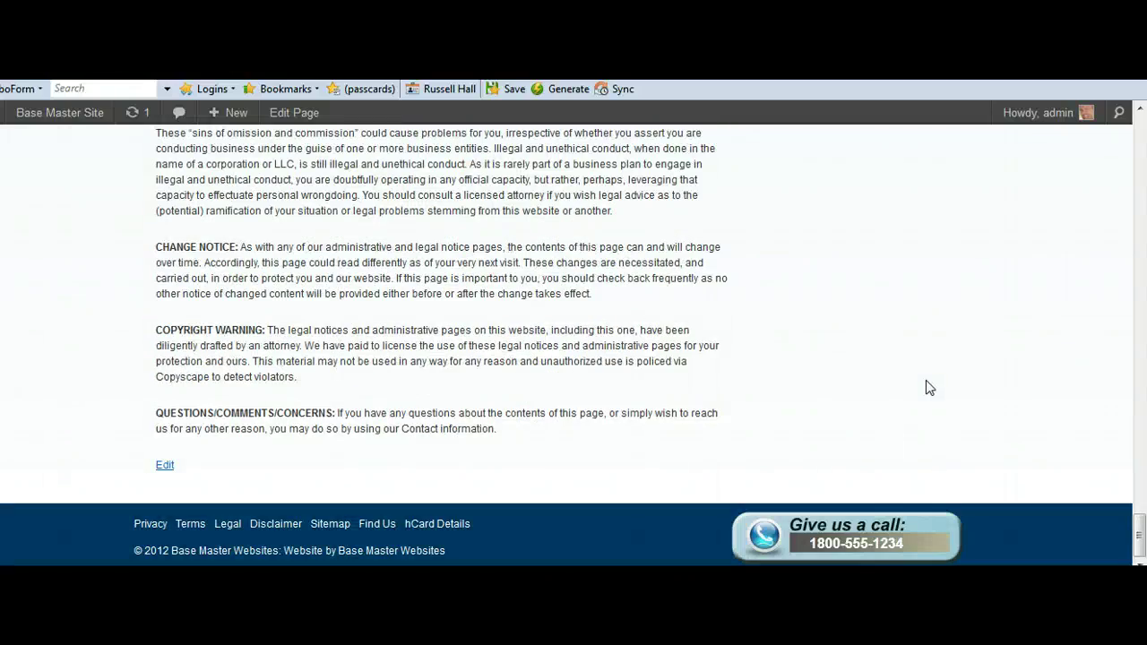
scroll(927, 385, up, 20)
scroll(922, 380, up, 20)
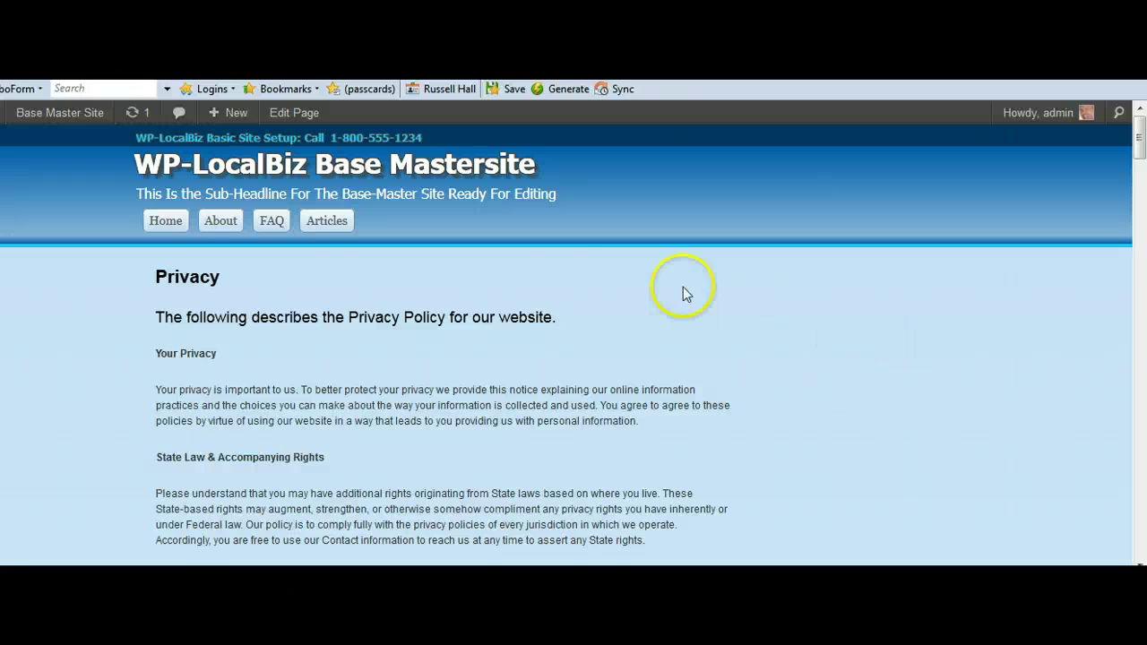
Open the About page and view its sample text, image and editing note
click(219, 220)
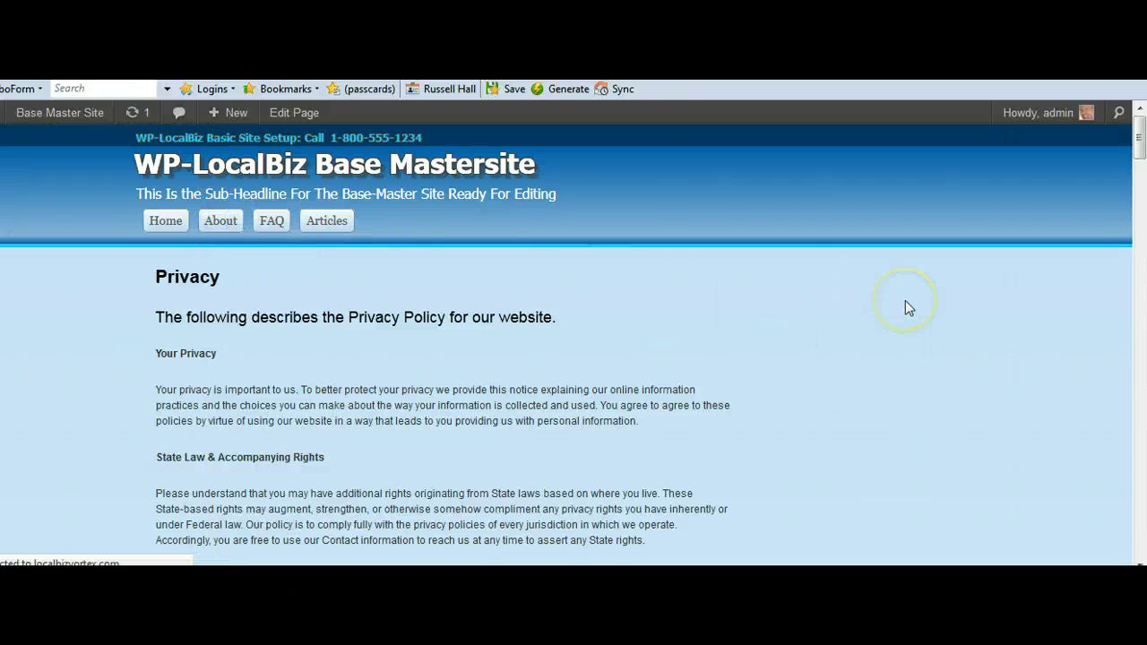
scroll(1071, 315, down, 7)
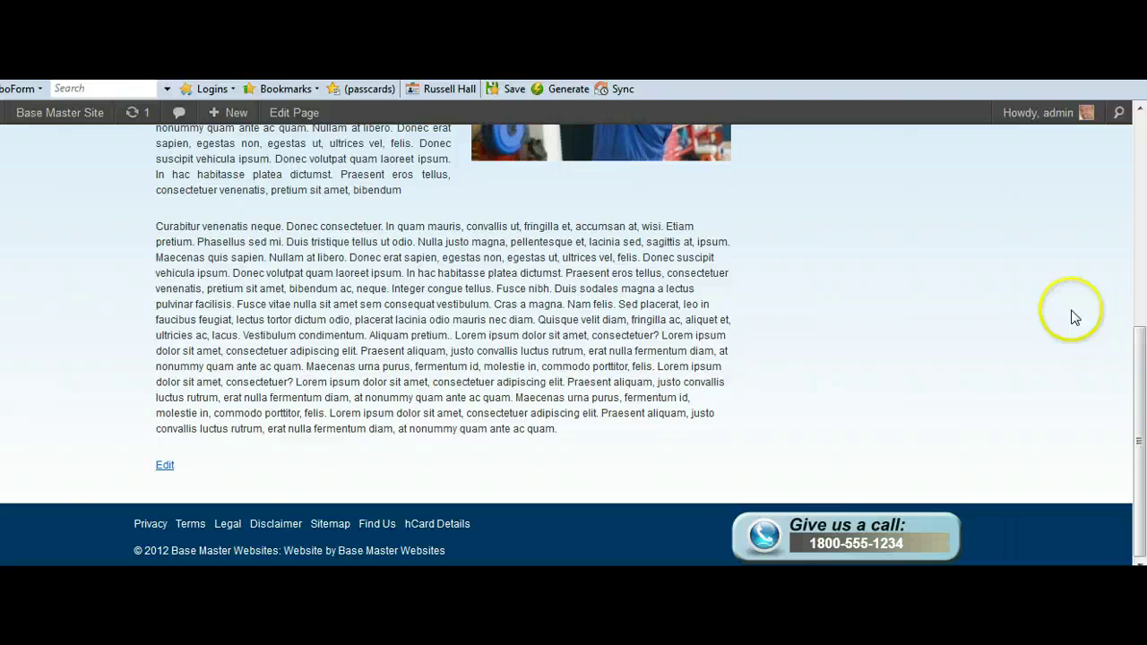
scroll(1070, 315, up, 7)
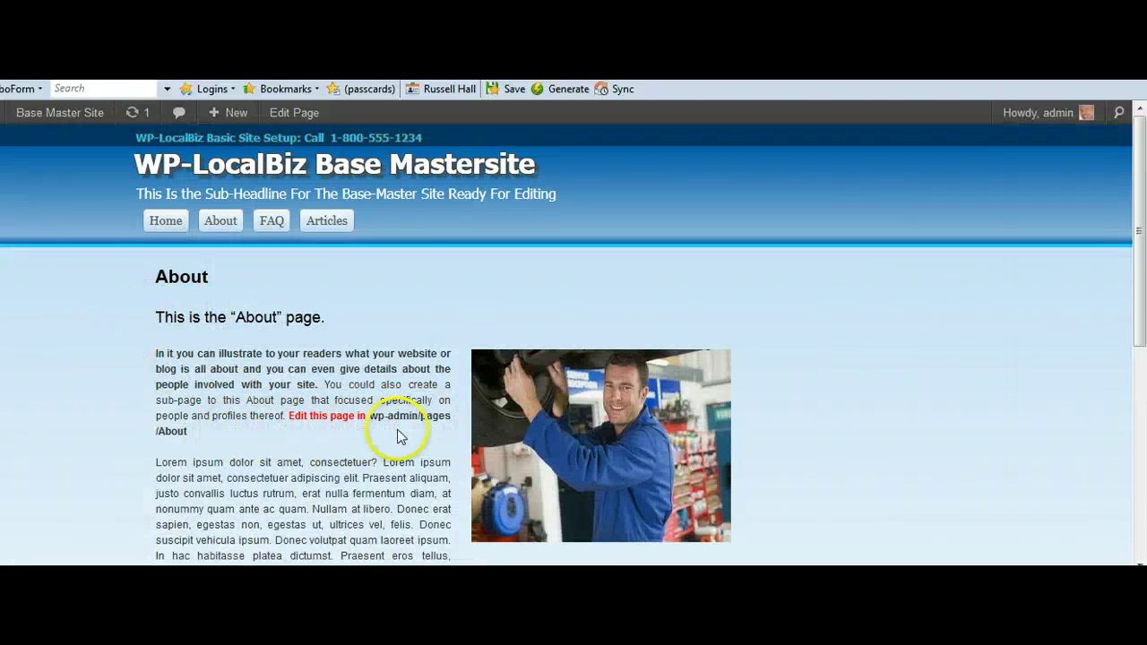
Open the FAQ page and view its sample questions, answers, images and editing note
click(272, 222)
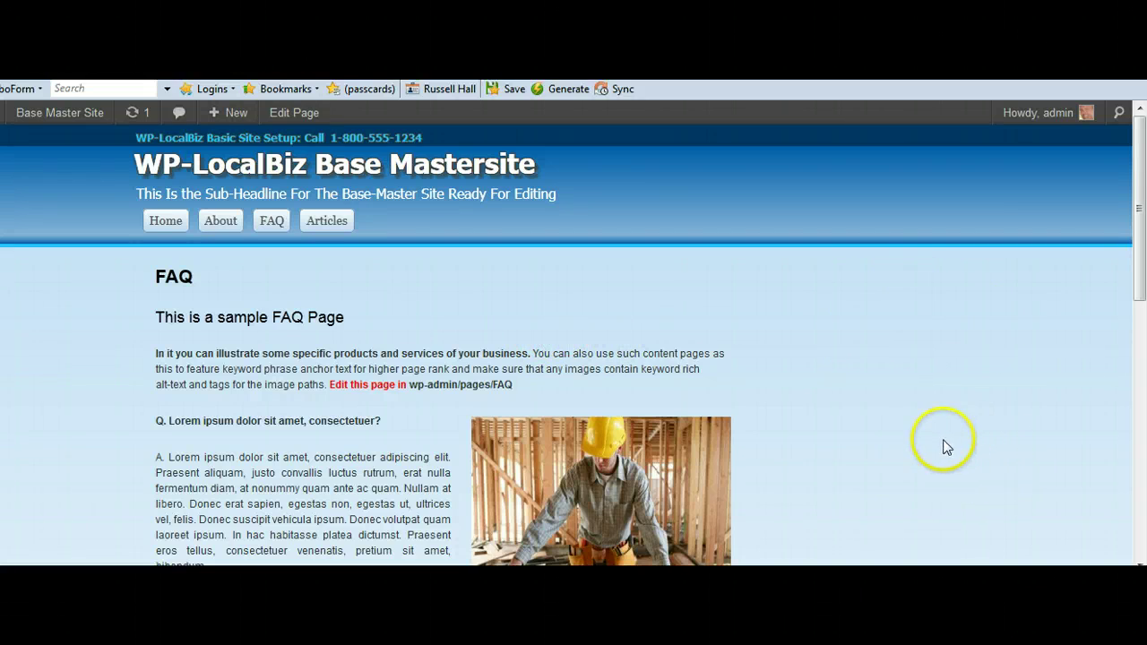
scroll(403, 327, down, 12)
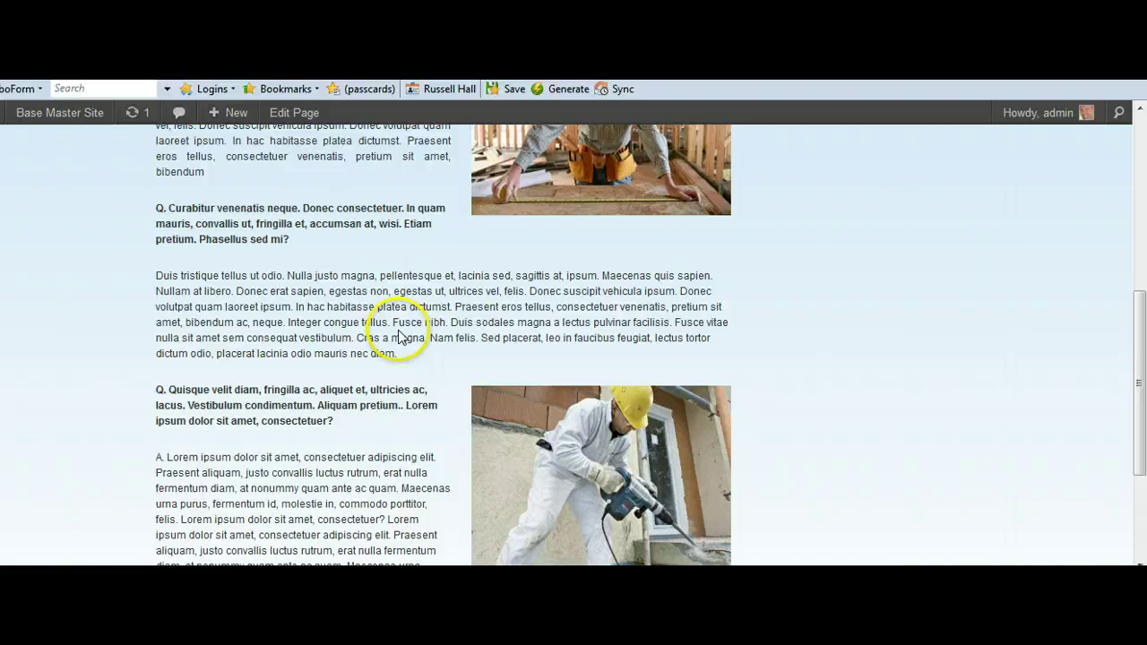
scroll(409, 332, up, 11)
scroll(400, 336, up, 1)
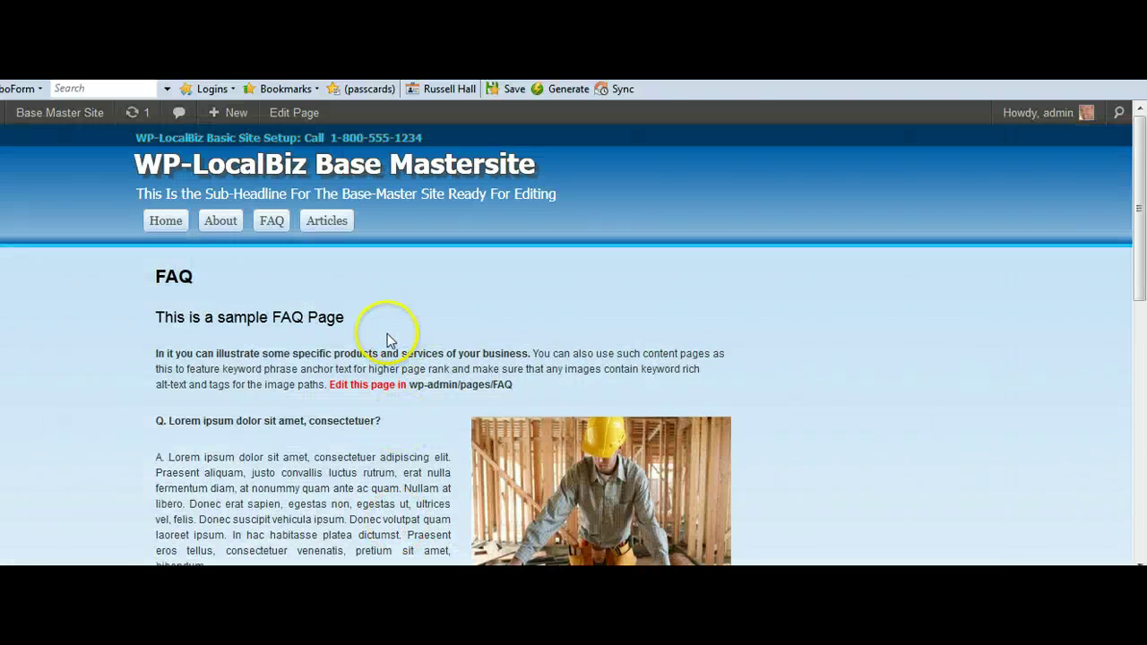
scroll(387, 333, down, 5)
scroll(386, 338, up, 5)
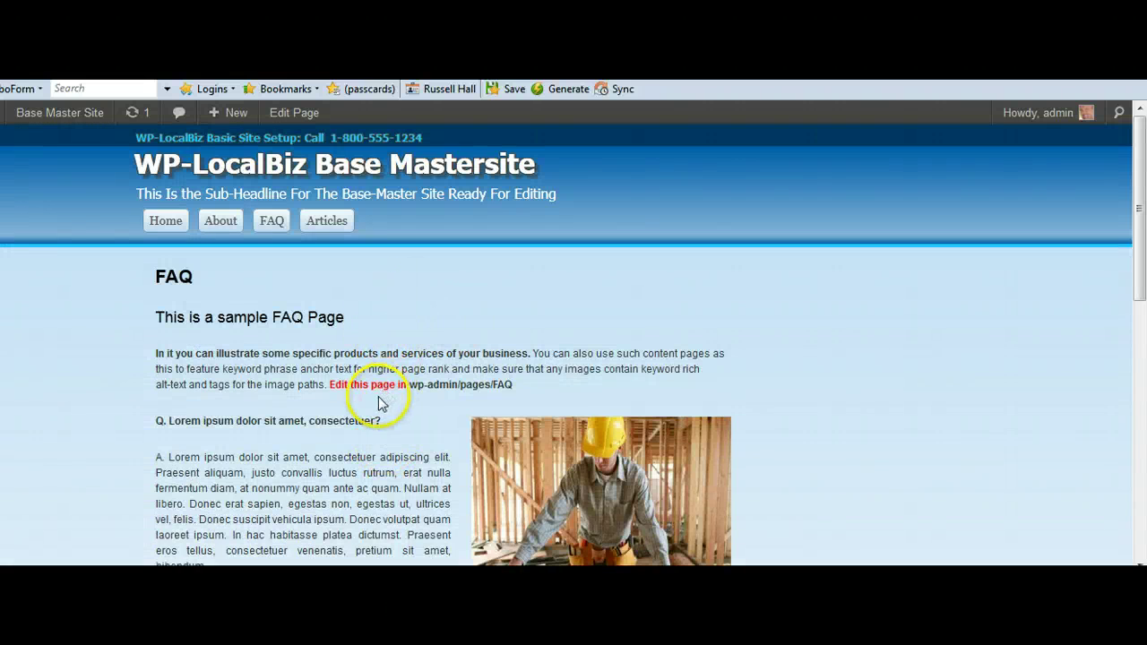
Open the Articles page, continue reading Article #1, and view its sample text and image
click(333, 230)
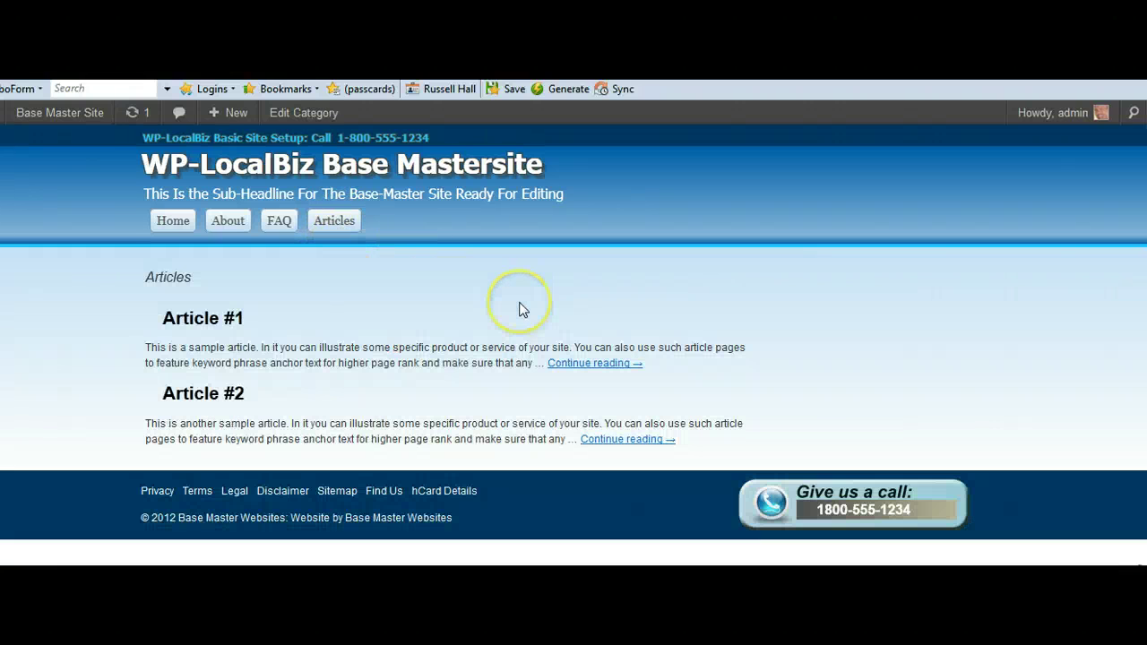
click(590, 365)
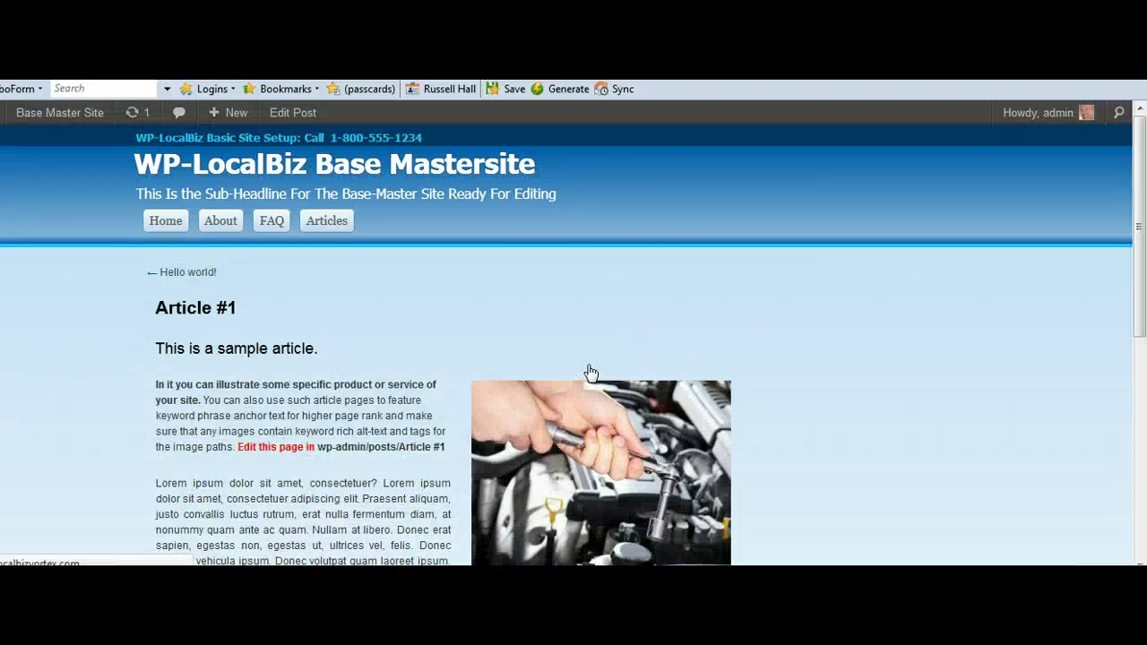
scroll(743, 346, down, 4)
scroll(705, 562, up, 3)
scroll(705, 555, up, 1)
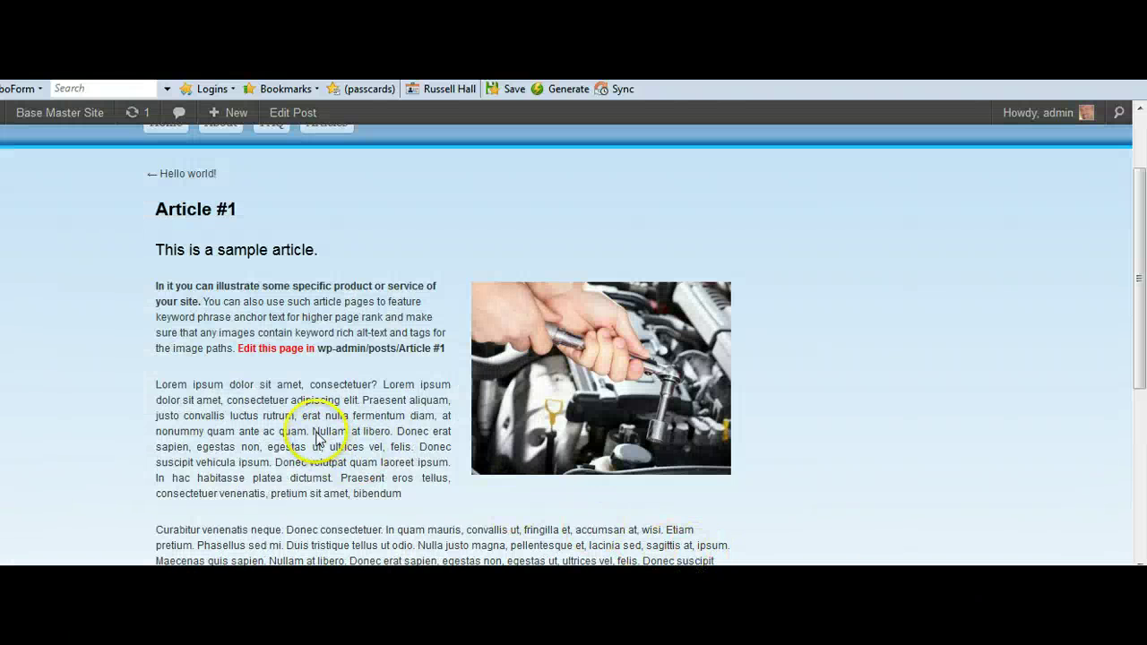
scroll(346, 238, up, 2)
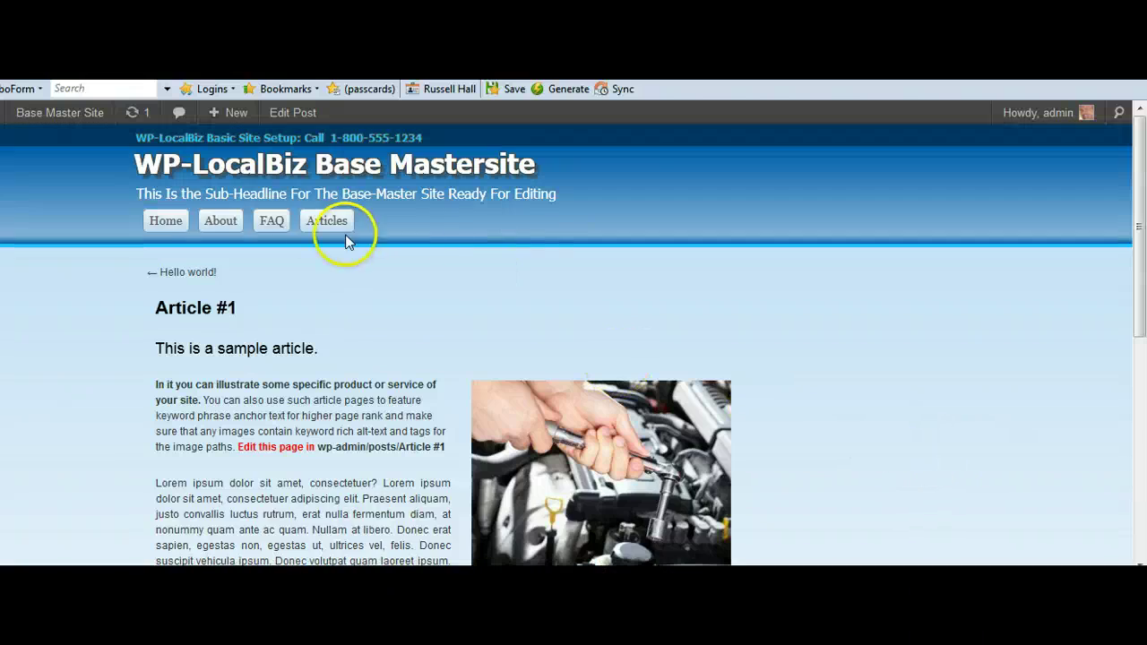
View the site's home page, and open the Header settings of the WP-LocalBiz v2 theme's control panel in the WordPress admin
click(158, 224)
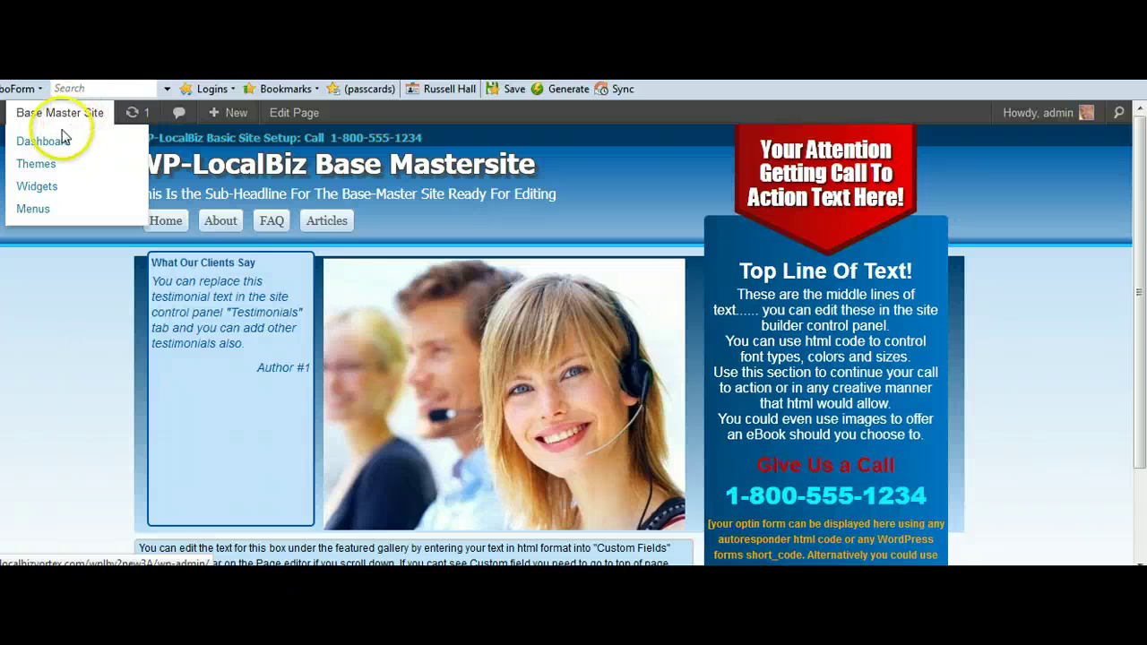
click(55, 143)
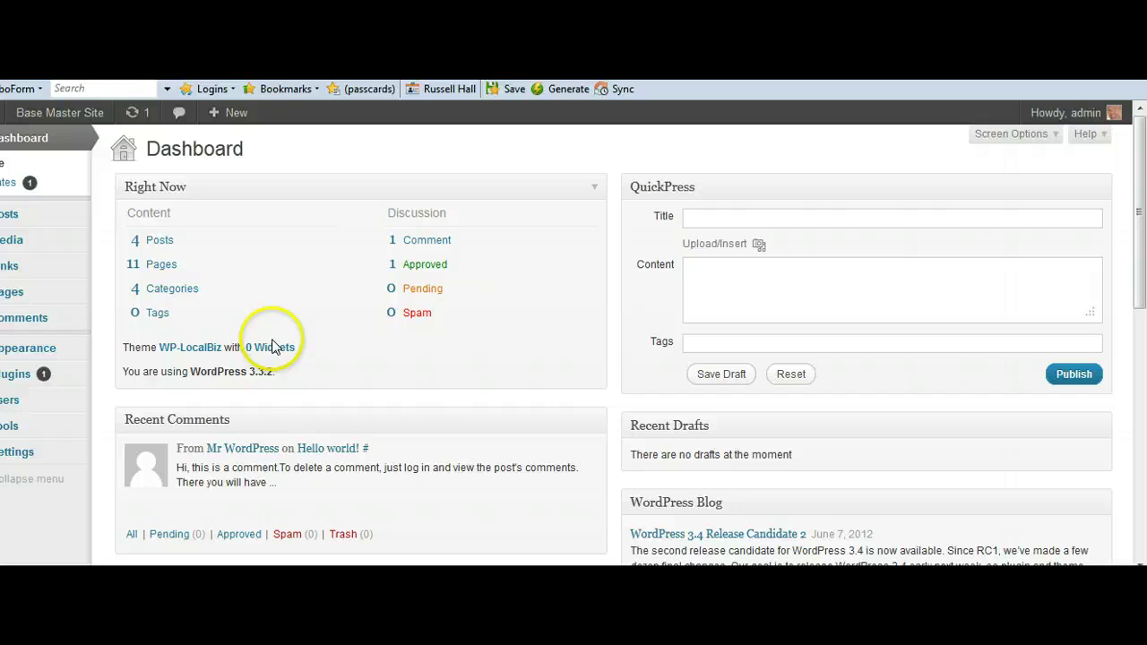
mouse_move(59, 351)
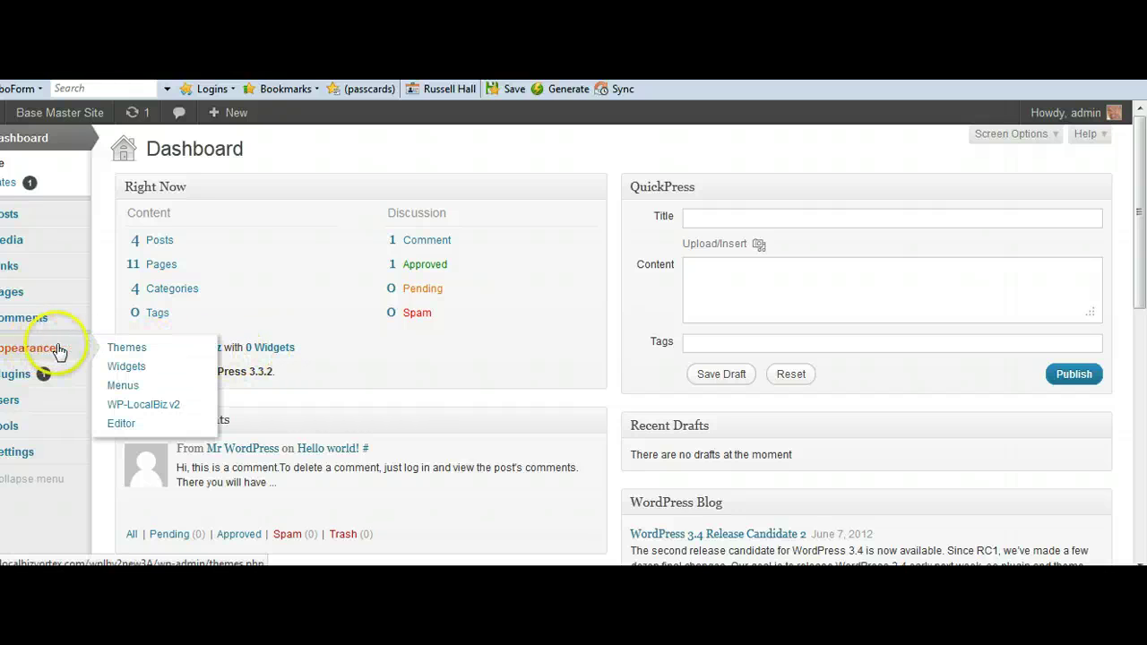
click(154, 405)
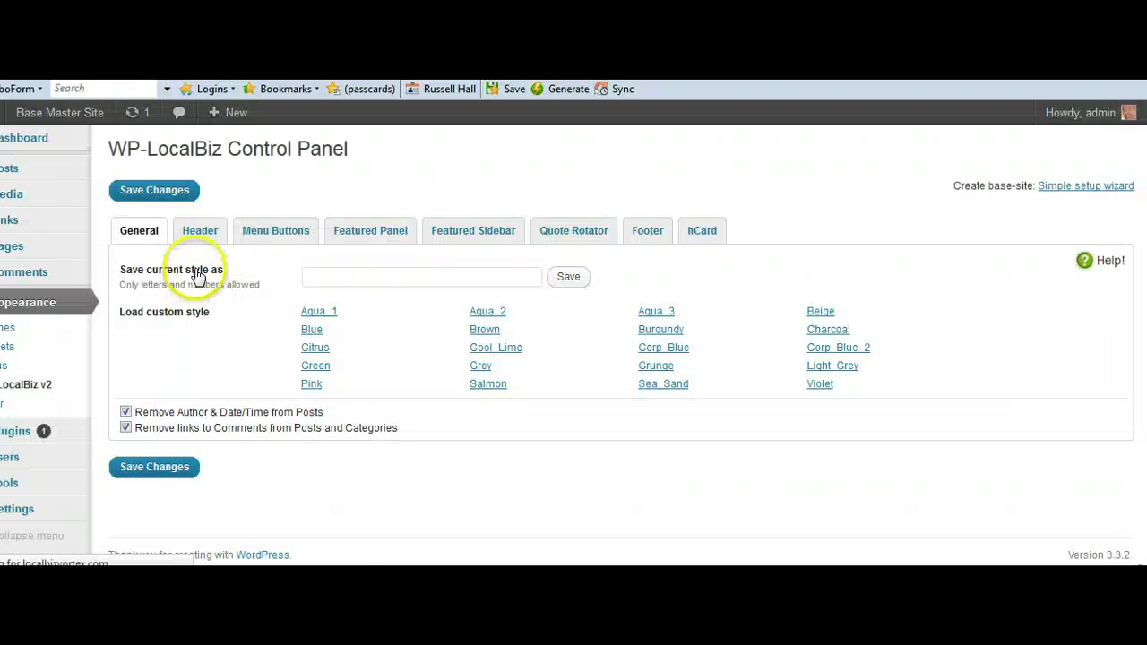
click(208, 230)
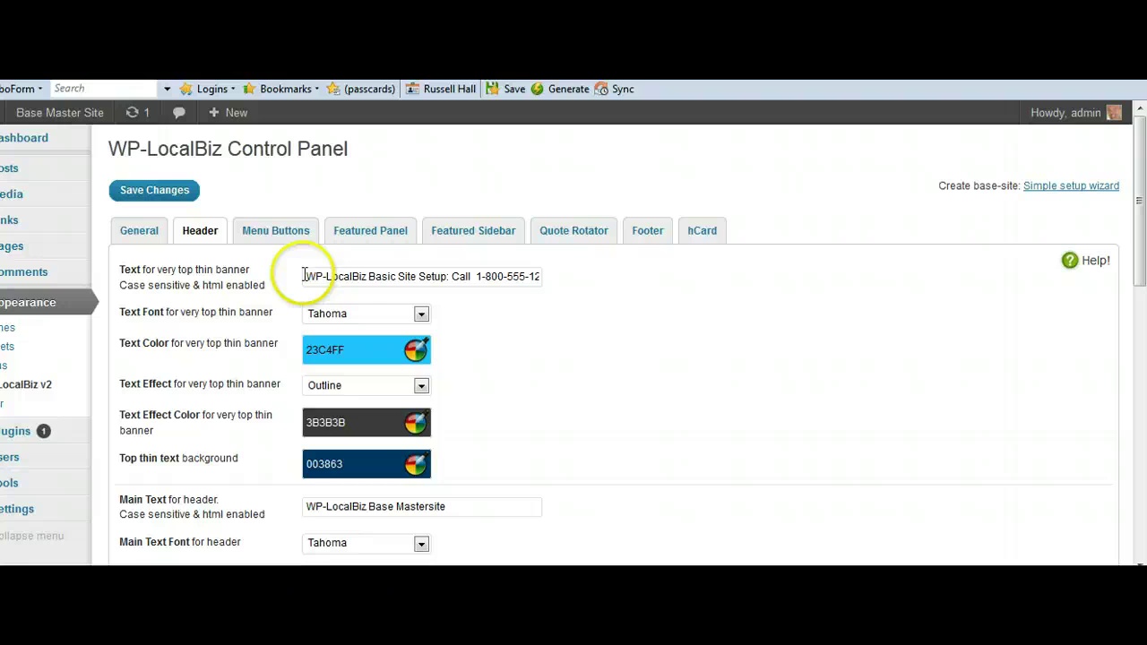
Review the Header settings for the thin banner, main text, background gradients, subhead text and header image/logo
scroll(536, 334, down, 3)
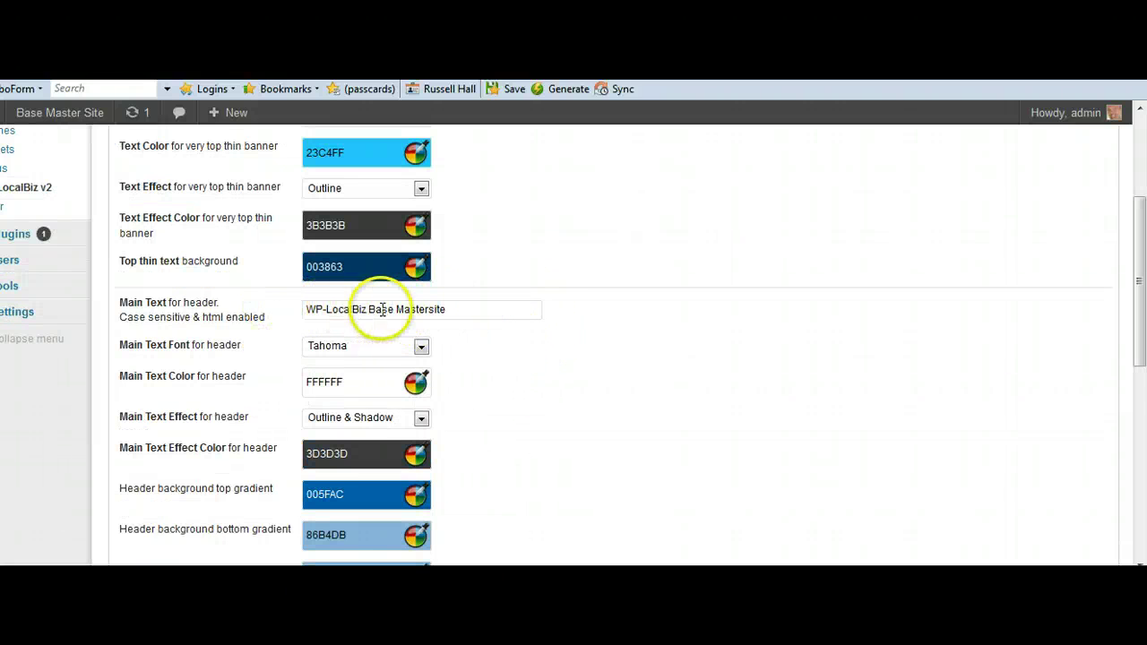
scroll(545, 323, down, 5)
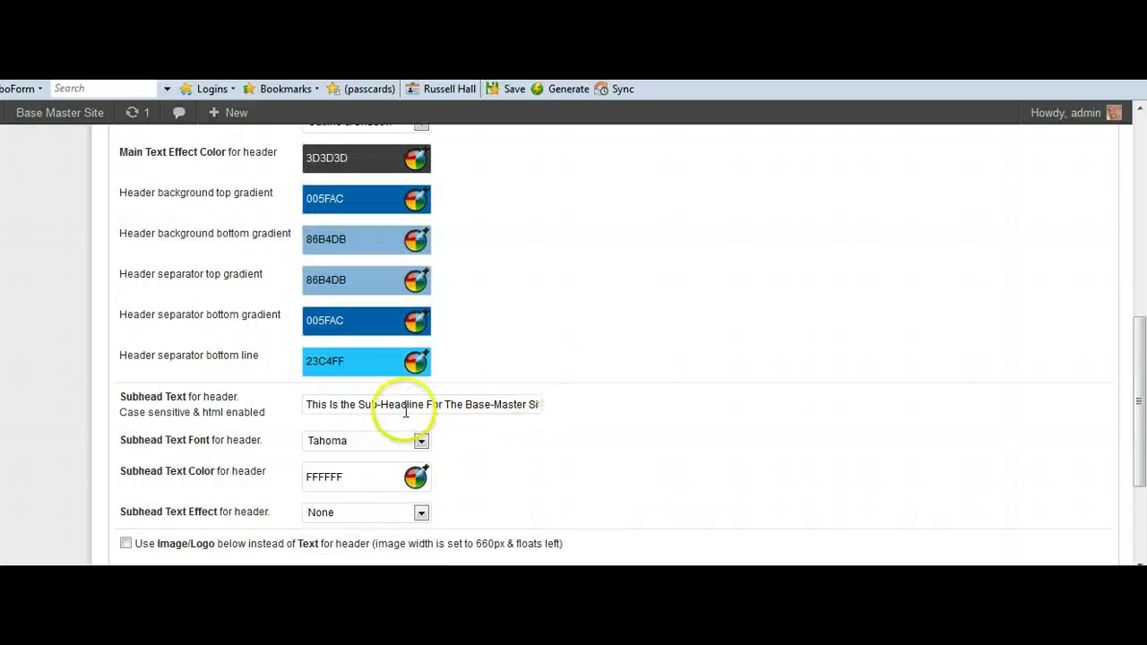
scroll(627, 421, down, 2)
scroll(386, 386, down, 1)
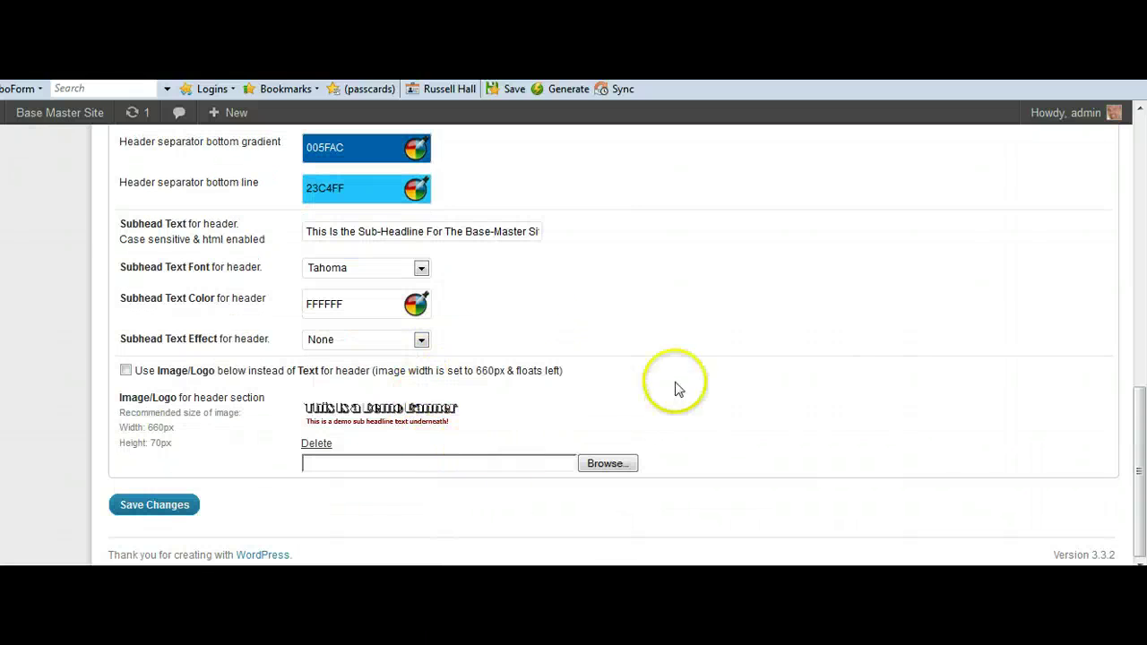
scroll(704, 358, up, 10)
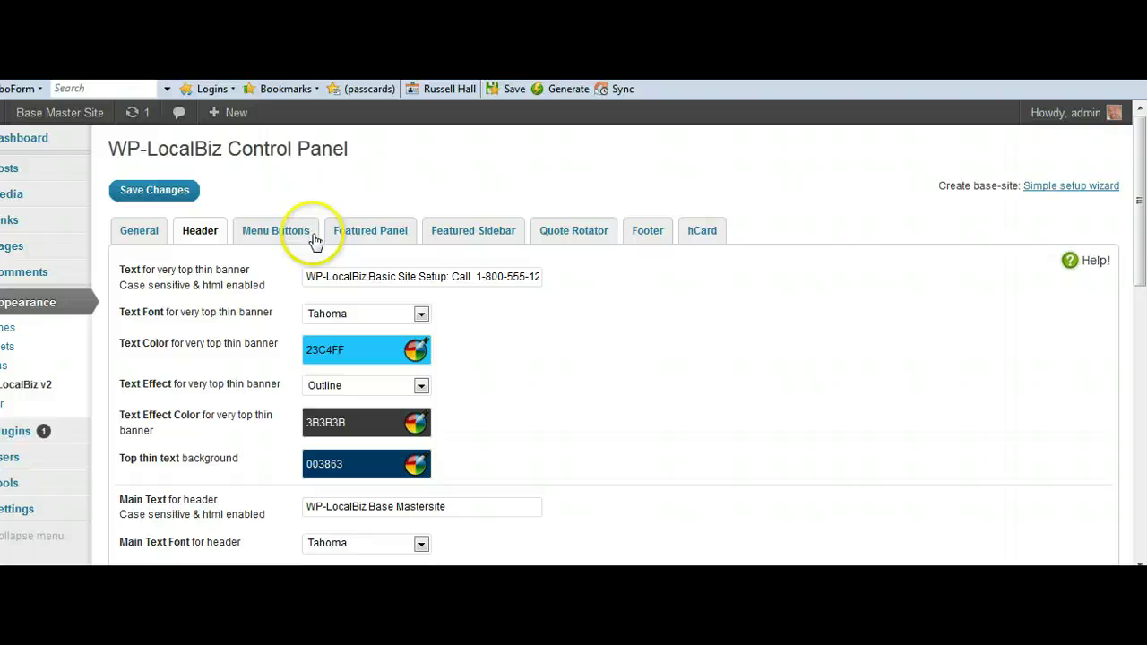
Open the Featured Panel settings and review the gallery slider, caption color and main feature panel image options
click(395, 237)
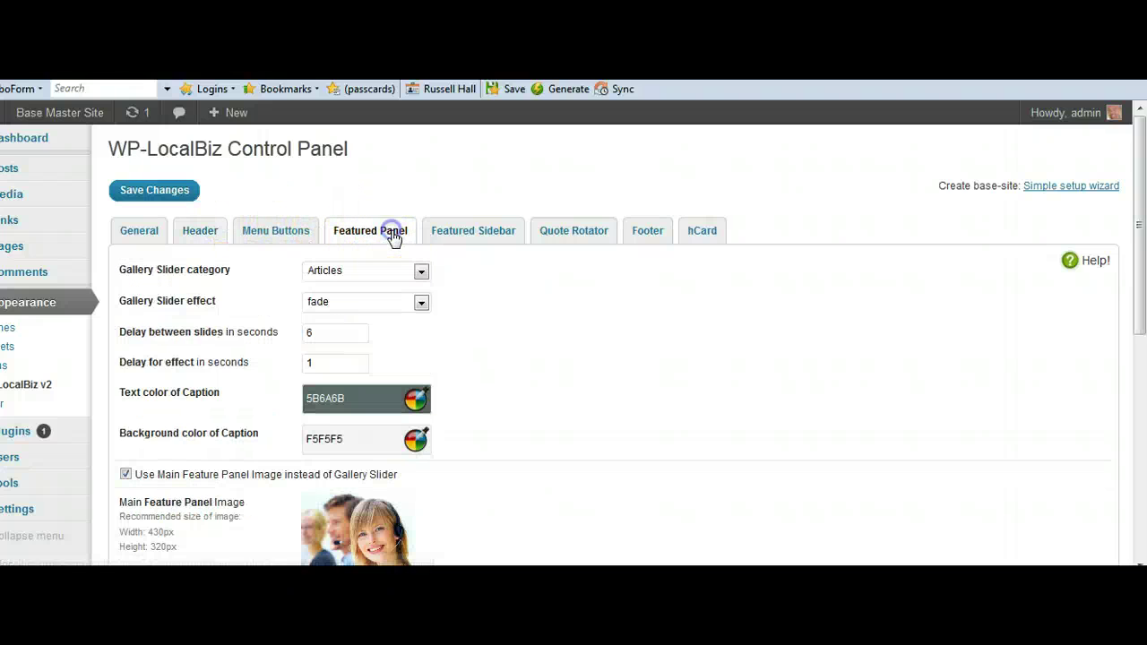
scroll(726, 372, down, 1)
scroll(724, 376, up, 1)
scroll(723, 376, down, 2)
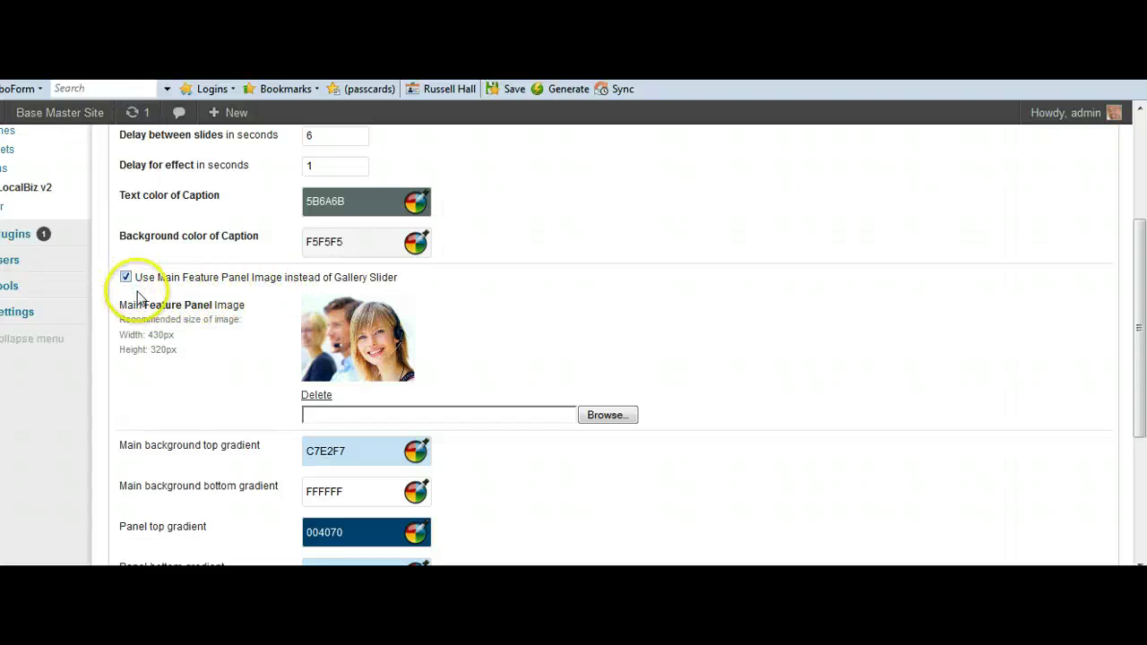
scroll(846, 329, up, 1)
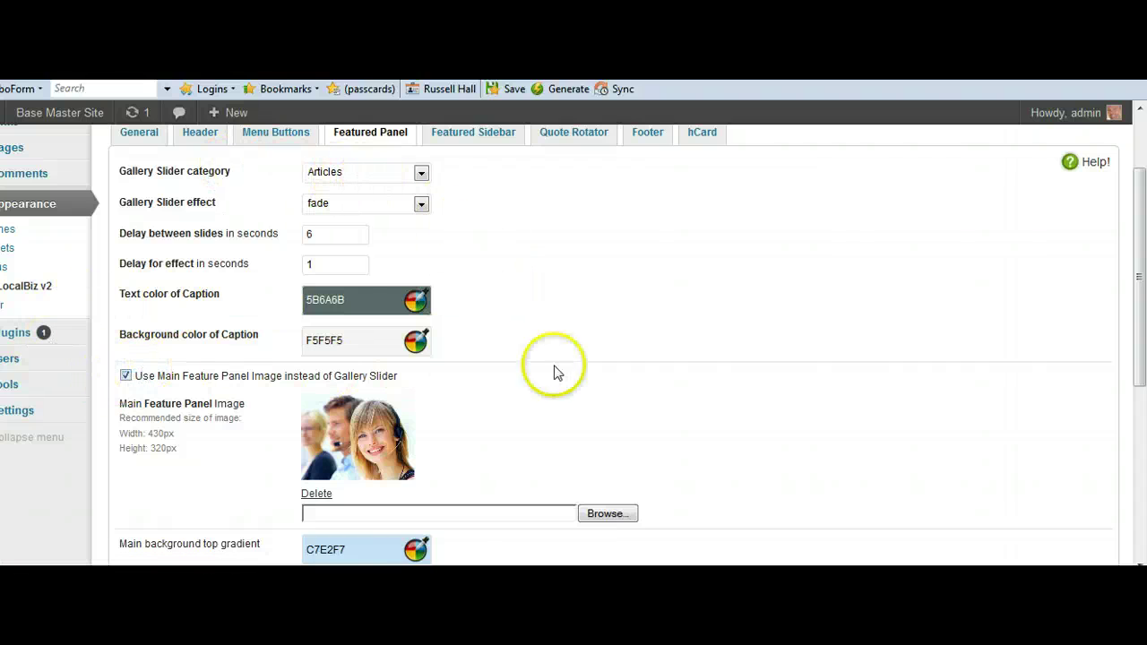
scroll(554, 373, up, 1)
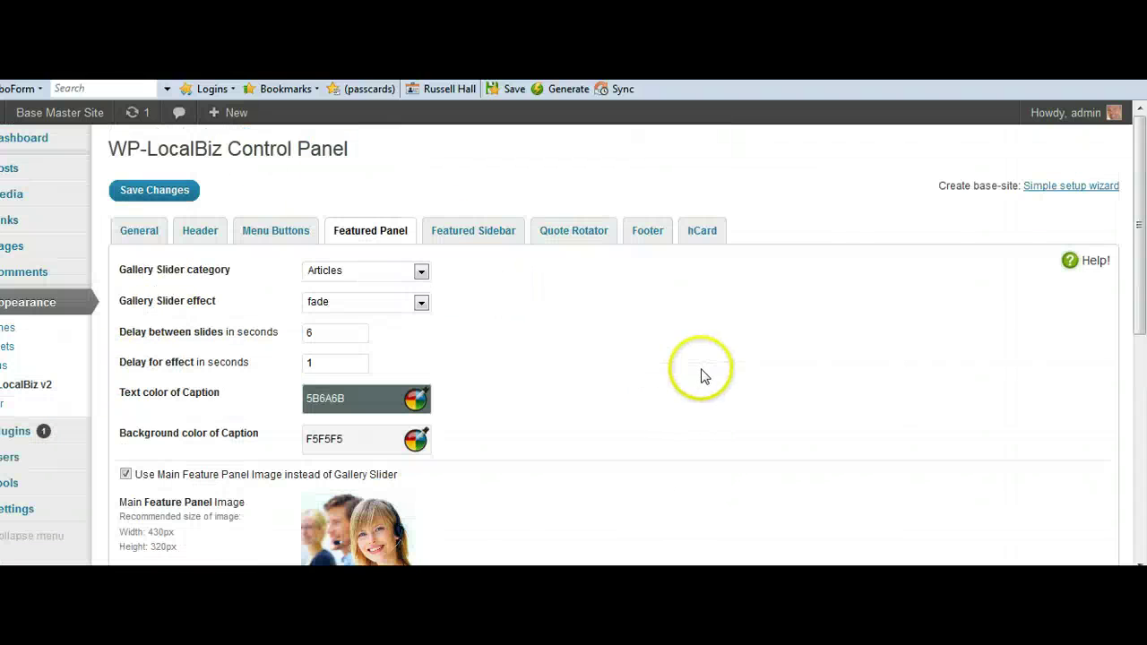
View the category choices for the gallery slider without changing the selection, and look over the remaining Featured Panel settings
click(421, 271)
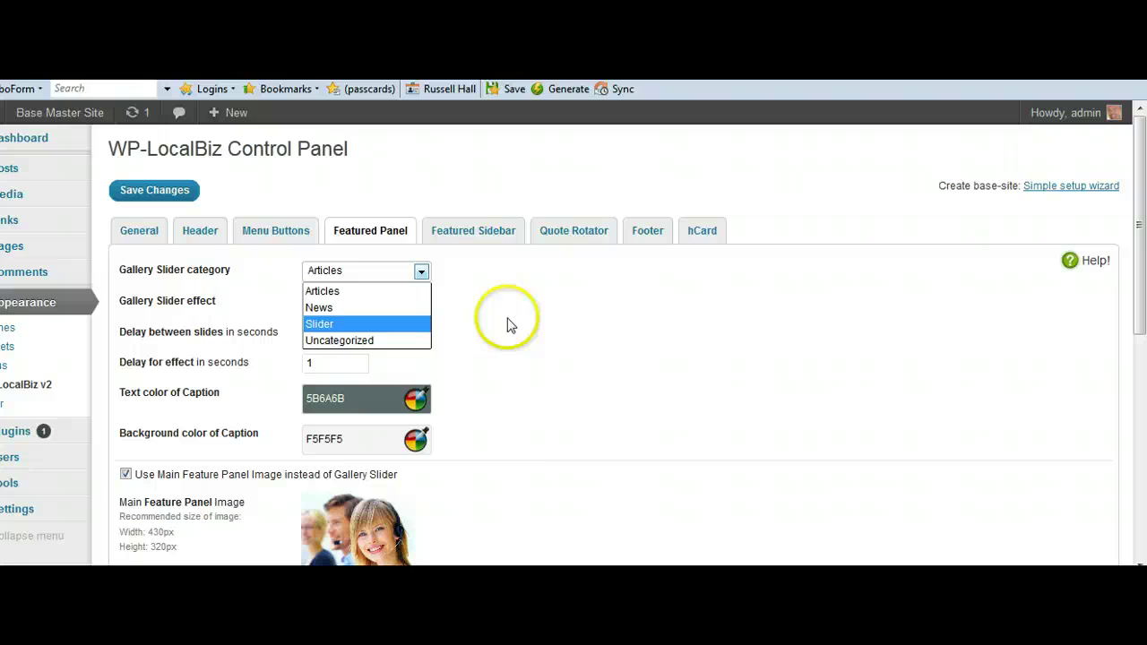
click(485, 232)
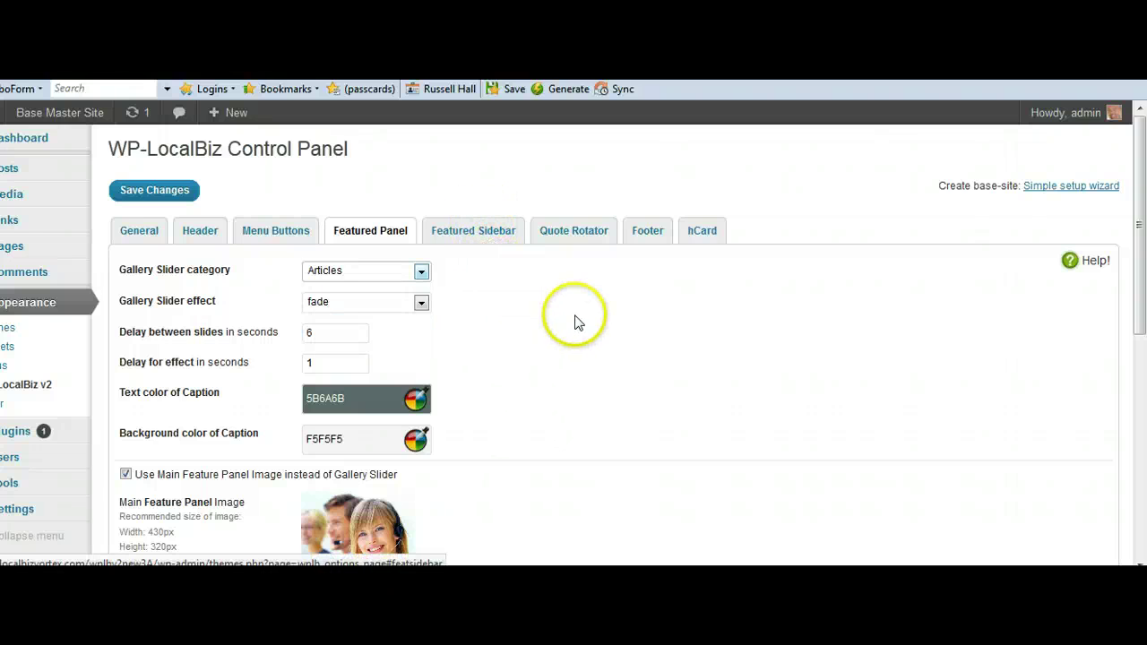
scroll(577, 328, down, 3)
scroll(573, 328, up, 3)
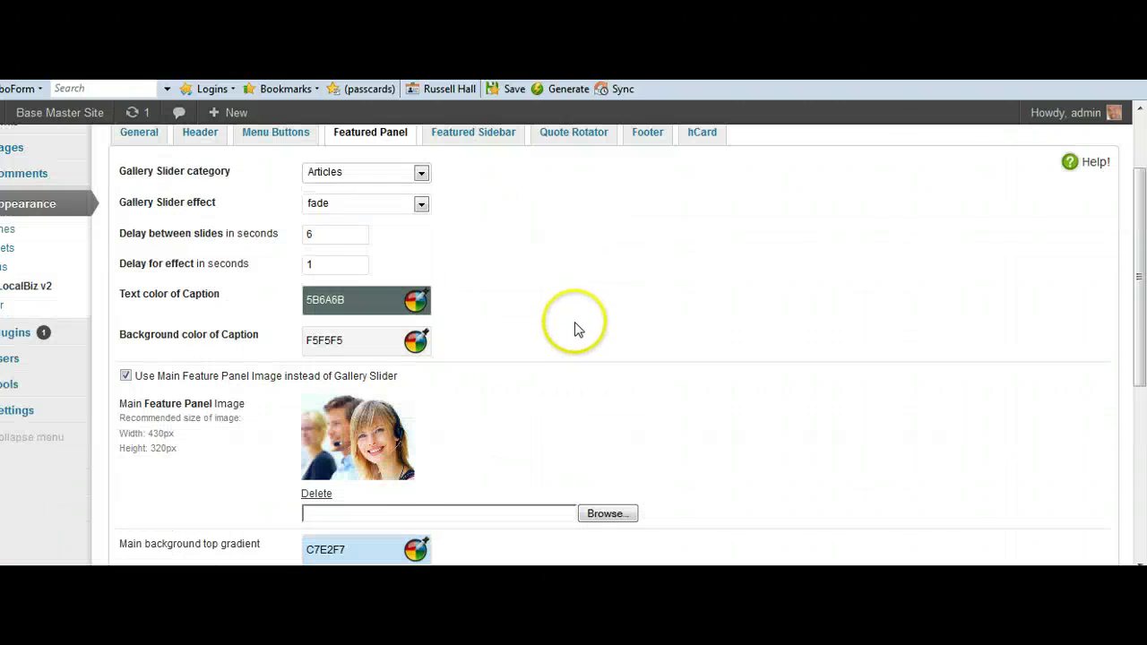
Open the Featured Sidebar settings and review the top arrow, arrow text, sidebar arrow and sidebar gradient options
drag(515, 242, 506, 230)
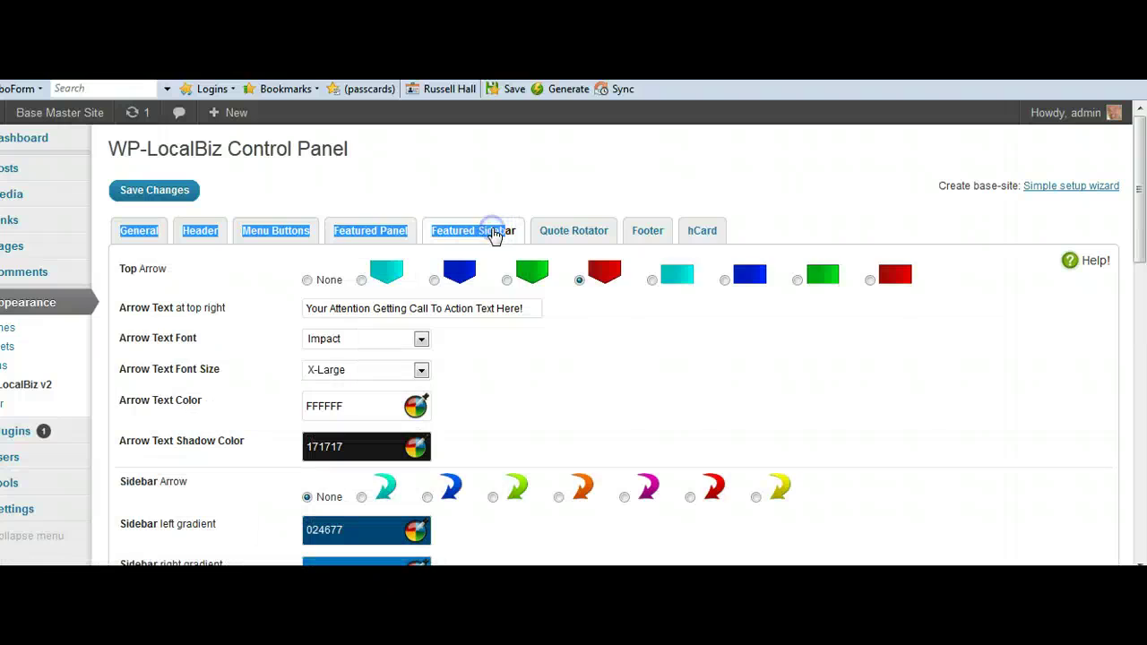
scroll(594, 309, down, 4)
scroll(591, 318, down, 5)
scroll(586, 313, up, 10)
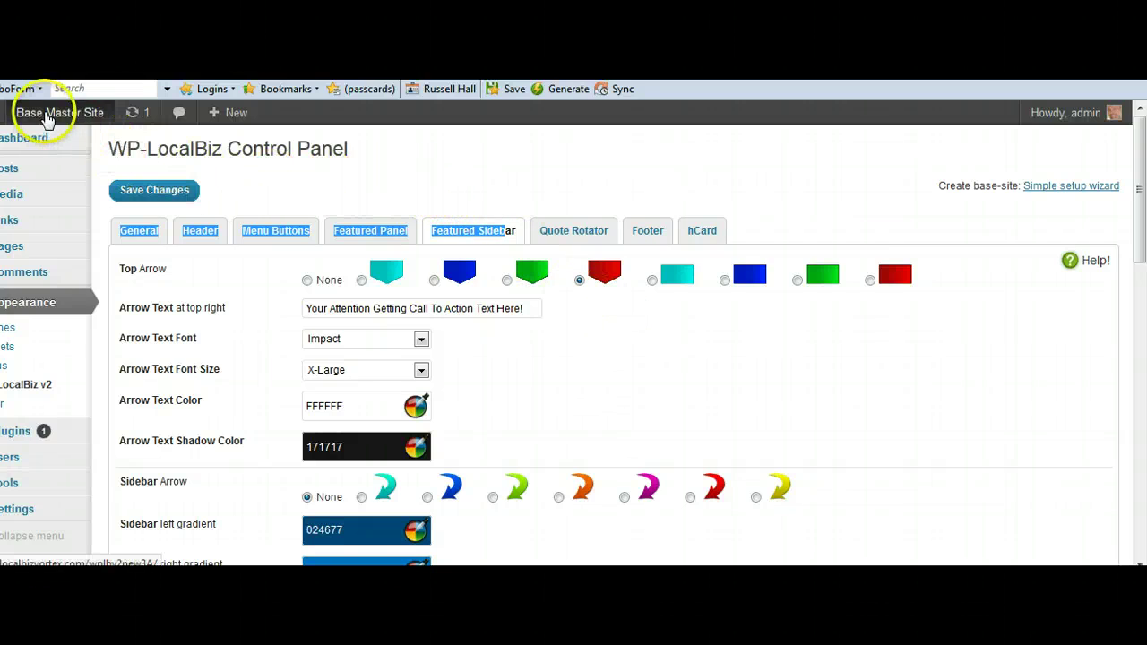
Visit the site's home page and view its header, testimonial box, feature image, call-to-action sidebar and footer
mouse_move(45, 112)
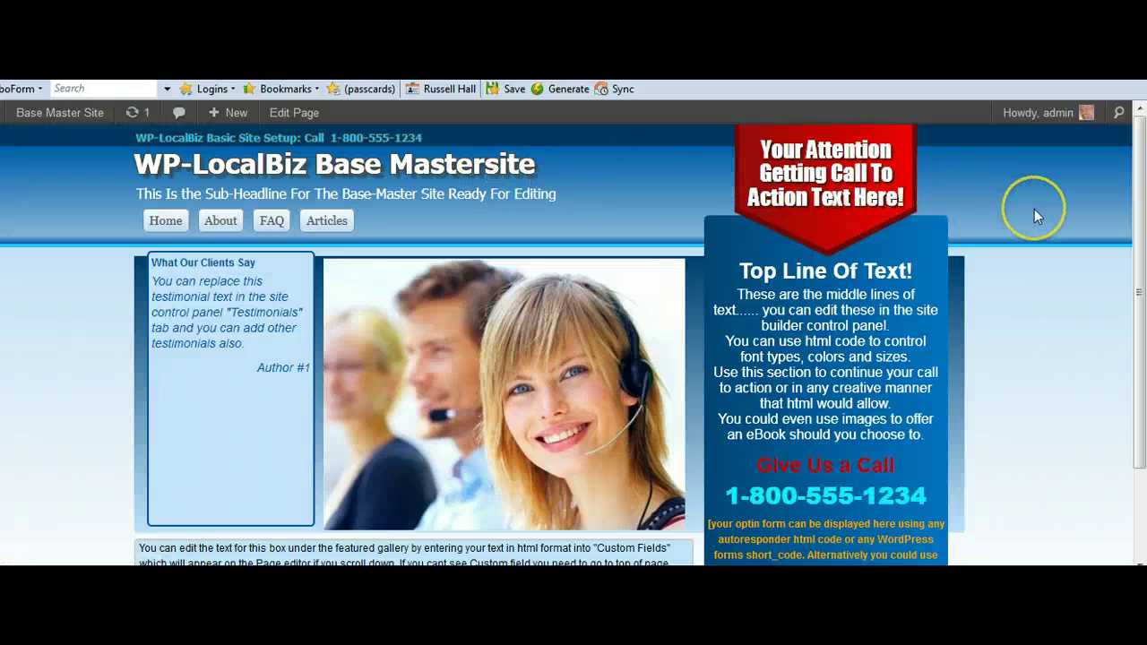
scroll(1036, 224, down, 2)
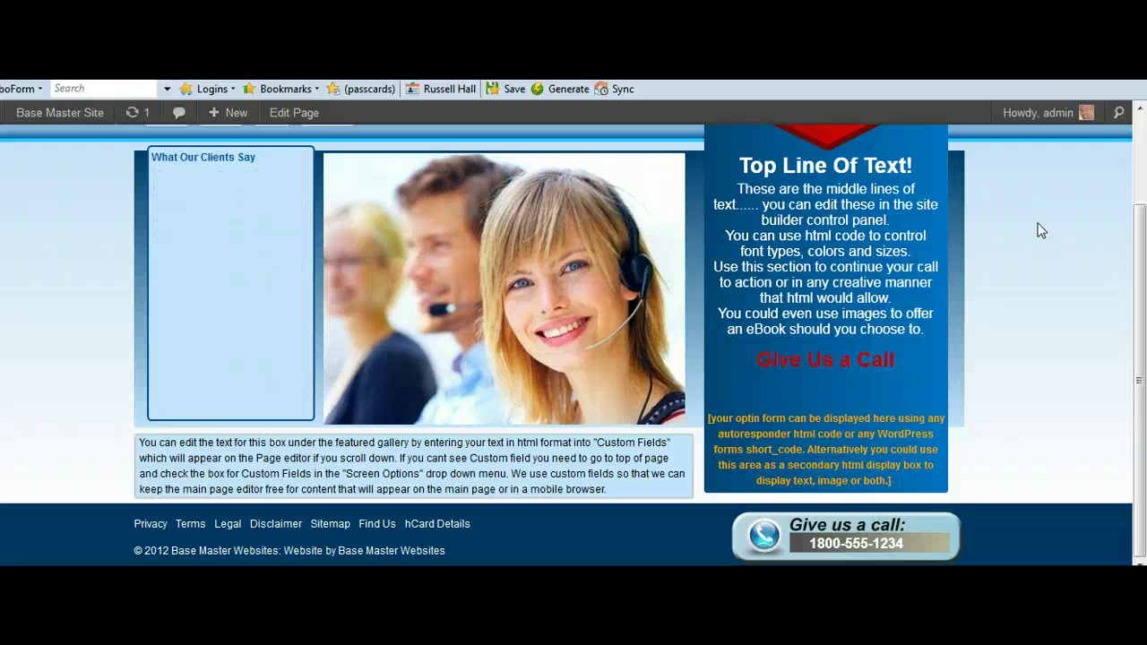
scroll(1040, 229, up, 2)
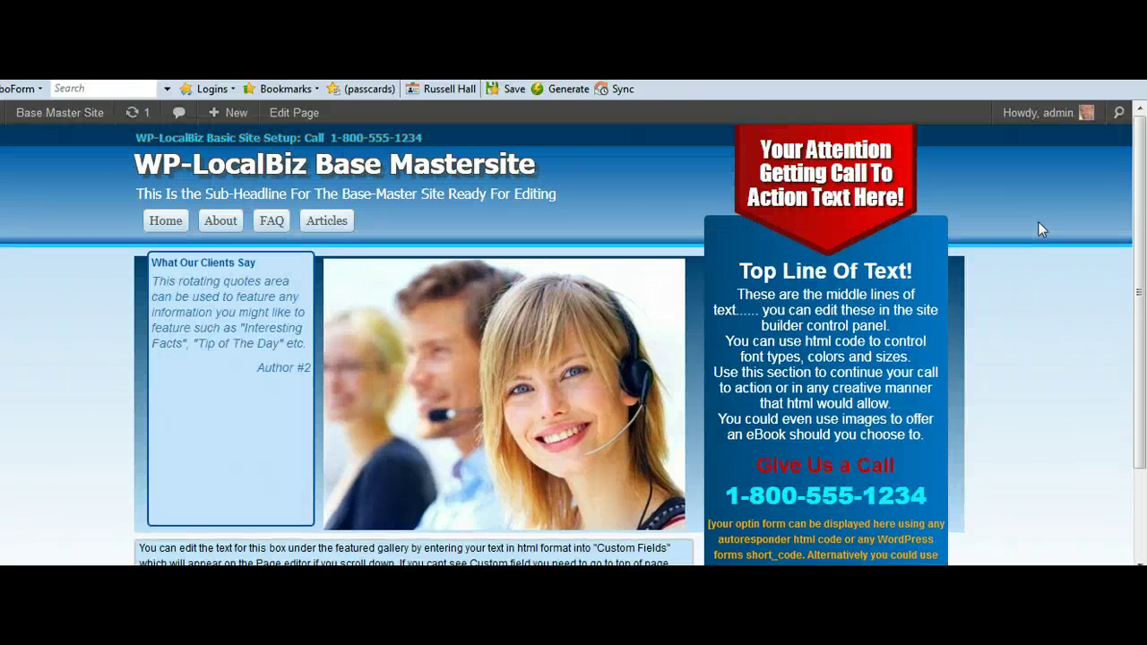